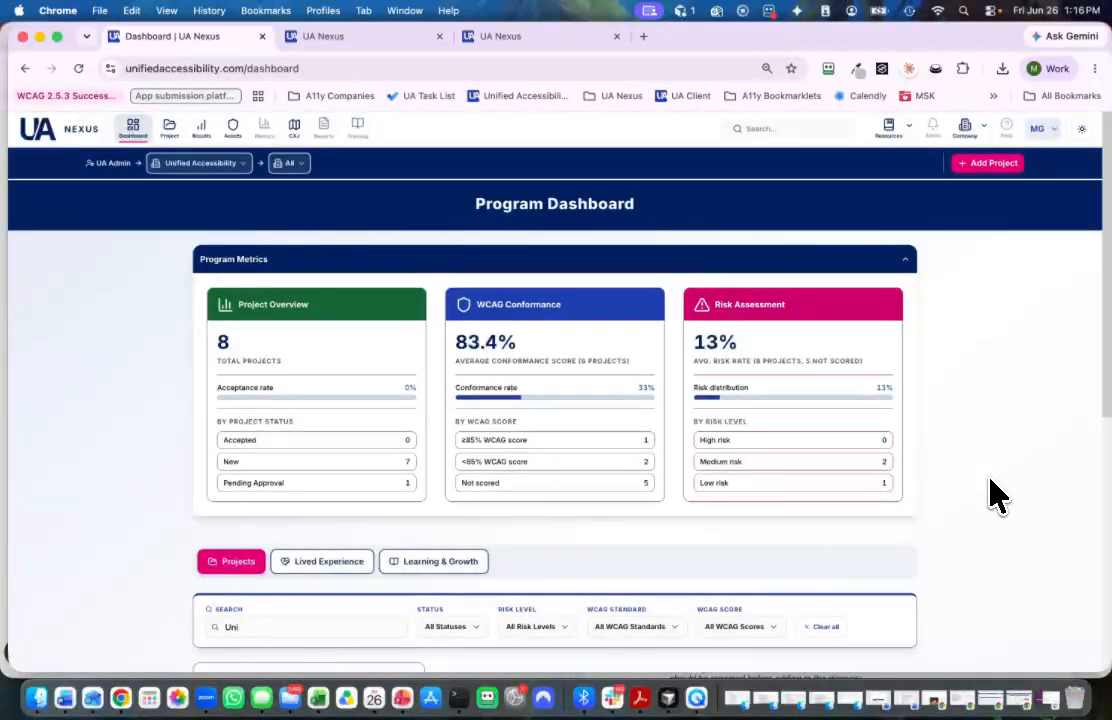
Review the program metrics on the dashboard and open the Unified Accessibility project from the project list
{"action": "scroll", "coordinate": [997, 495], "scroll_direction": "down", "scroll_amount": 1}
{"action": "scroll", "coordinate": [997, 495], "scroll_direction": "up", "scroll_amount": 1}
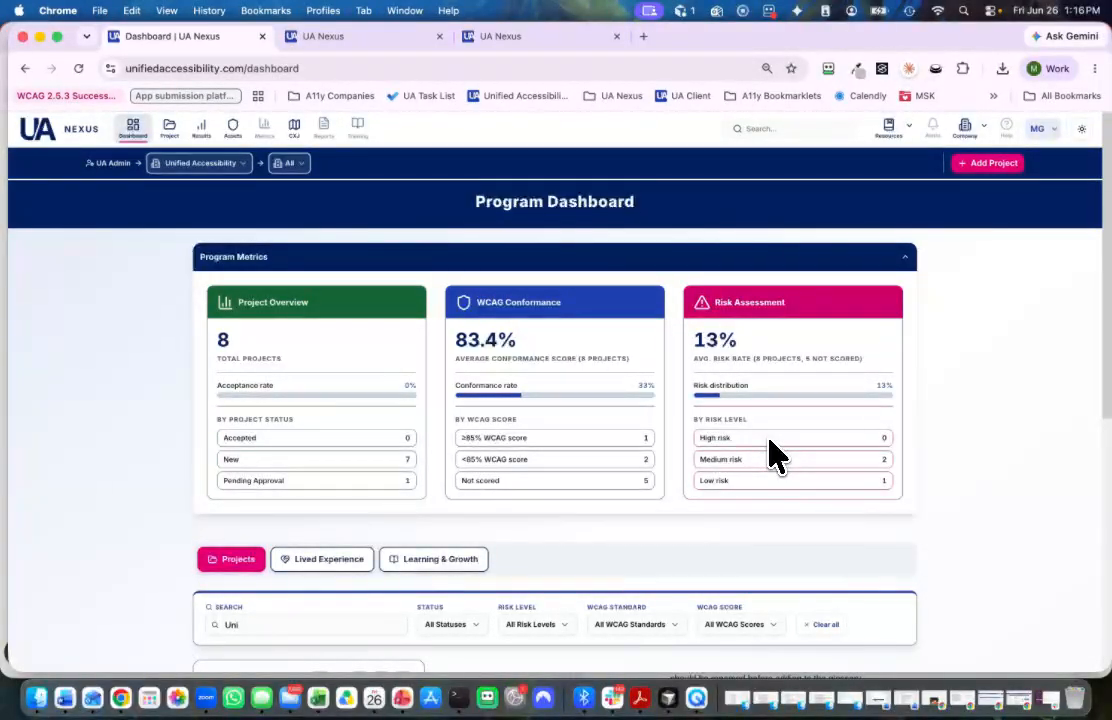
{"action": "scroll", "coordinate": [777, 495], "scroll_direction": "down", "scroll_amount": 2}
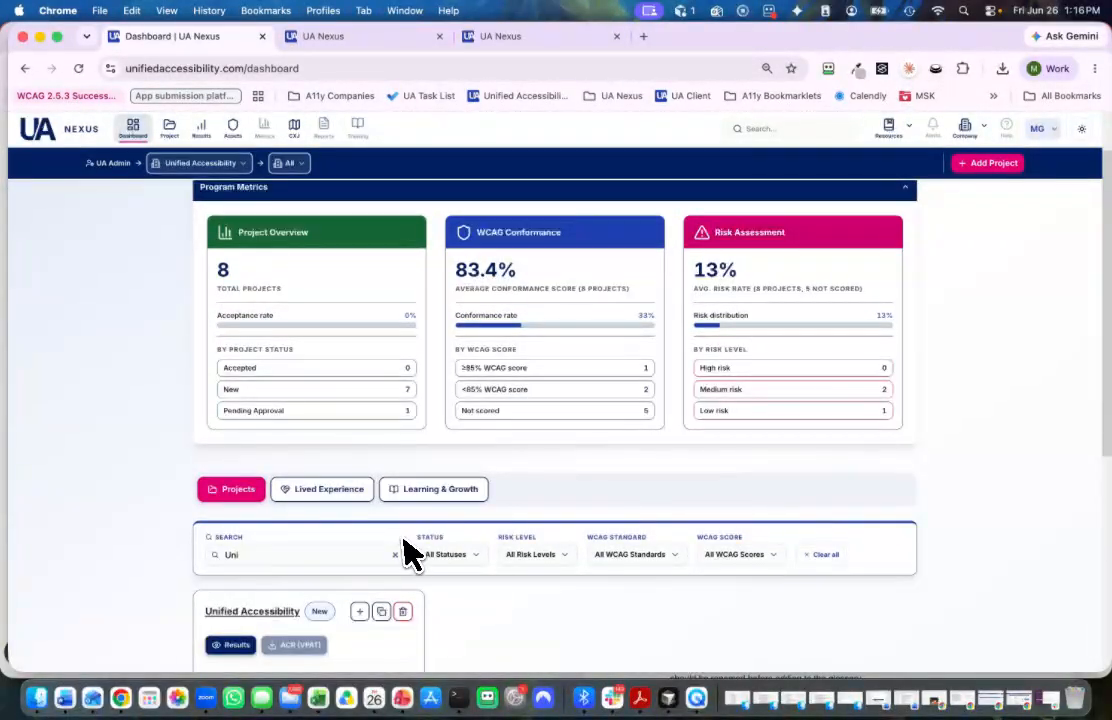
{"action": "scroll", "coordinate": [398, 551], "scroll_direction": "down", "scroll_amount": 2}
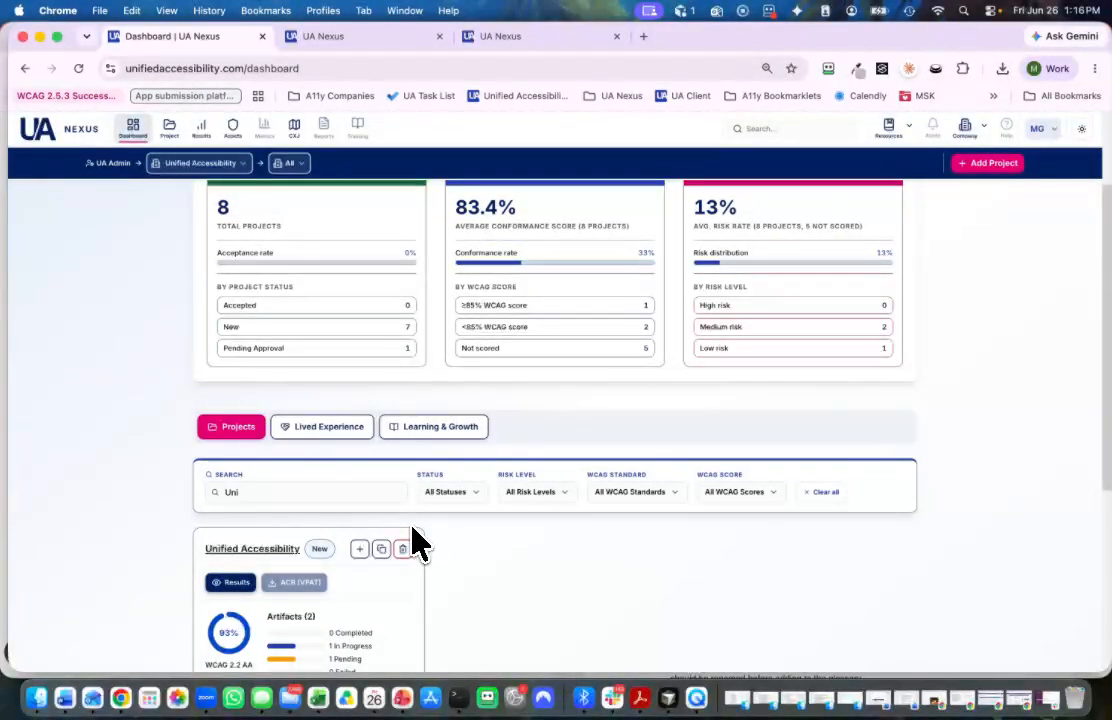
{"action": "scroll", "coordinate": [413, 529], "scroll_direction": "down", "scroll_amount": 1}
{"action": "scroll", "coordinate": [413, 543], "scroll_direction": "down", "scroll_amount": 3}
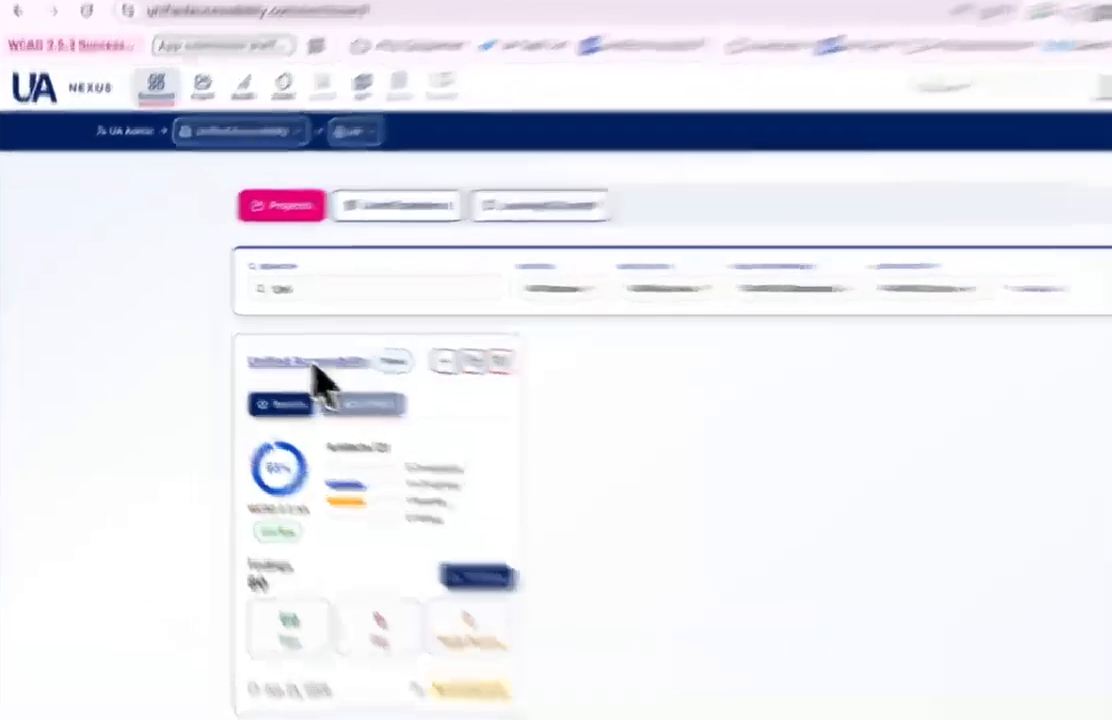
{"action": "left_click", "coordinate": [313, 367]}
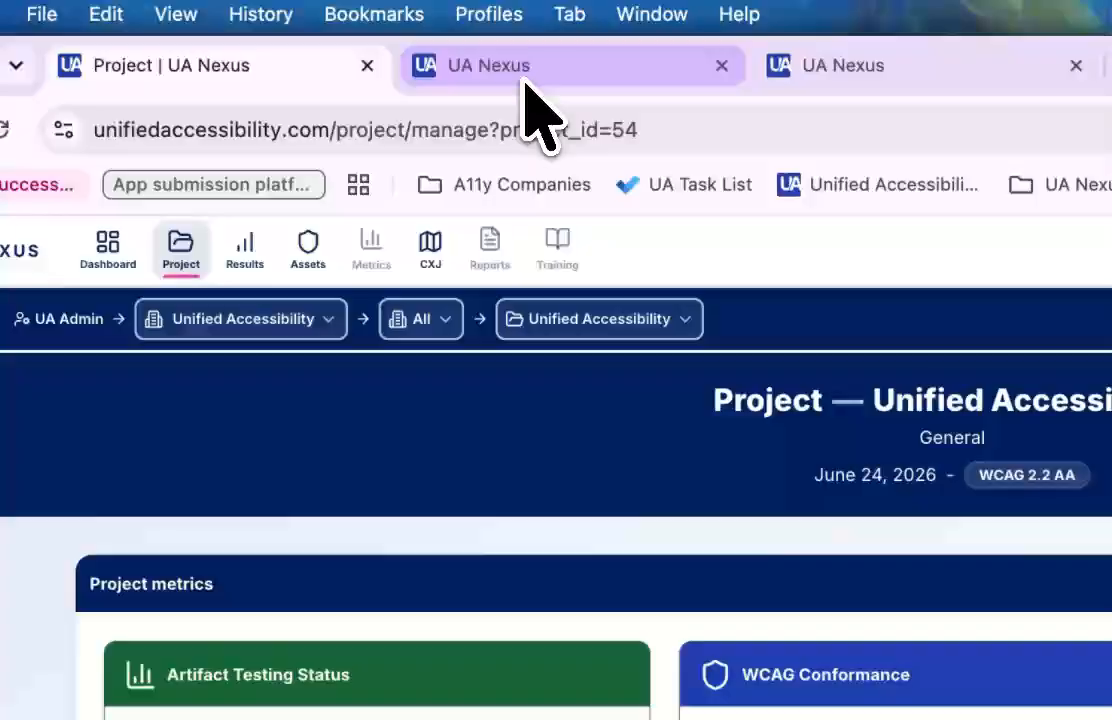
Review the Unified Accessibility project's metrics, filters, project information and schedule
{"action": "scroll", "coordinate": [640, 420], "scroll_direction": "down", "scroll_amount": 3}
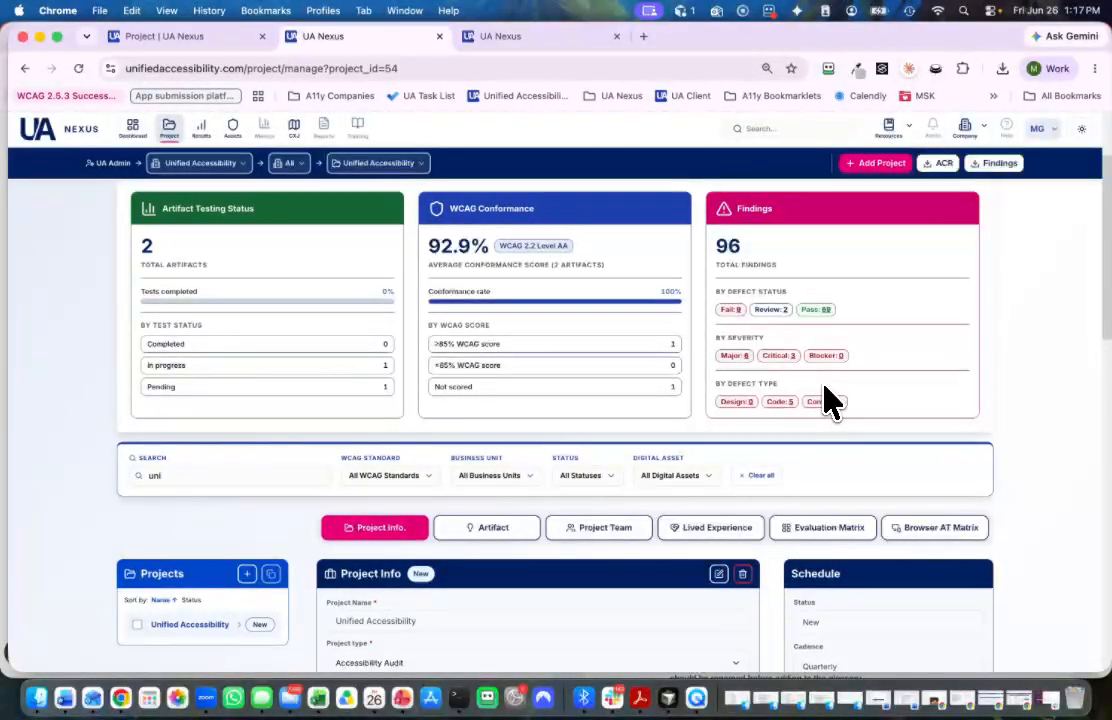
{"action": "scroll", "coordinate": [895, 462], "scroll_direction": "down", "scroll_amount": 1}
{"action": "scroll", "coordinate": [897, 468], "scroll_direction": "down", "scroll_amount": 2}
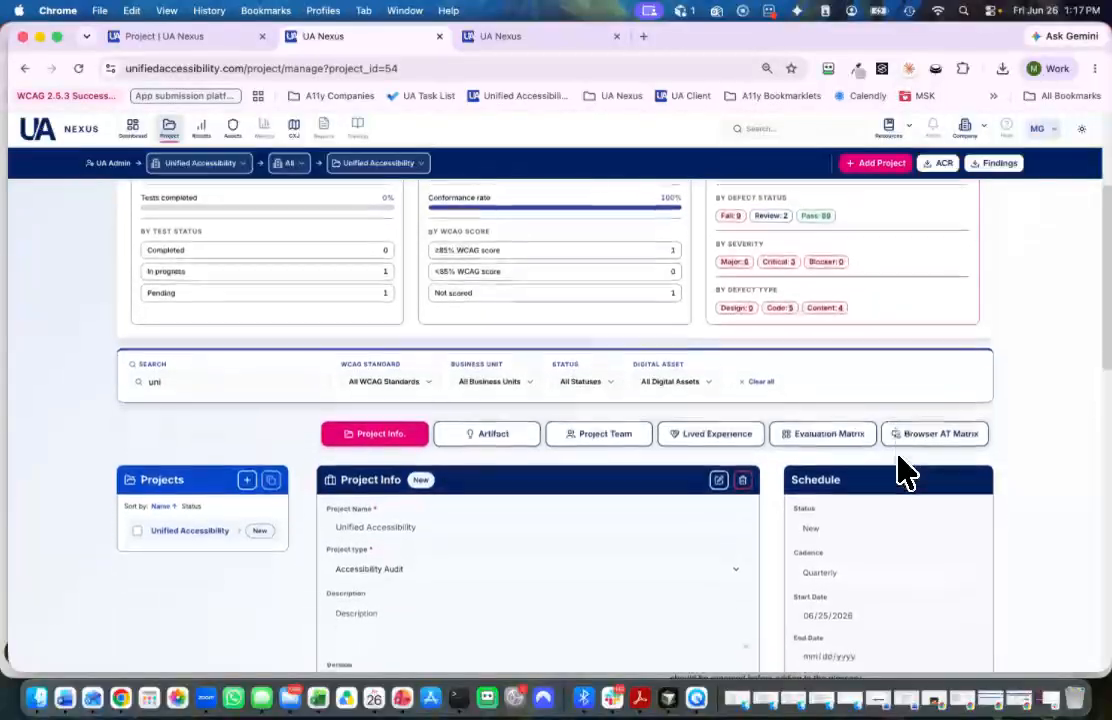
{"action": "scroll", "coordinate": [897, 468], "scroll_direction": "down", "scroll_amount": 1}
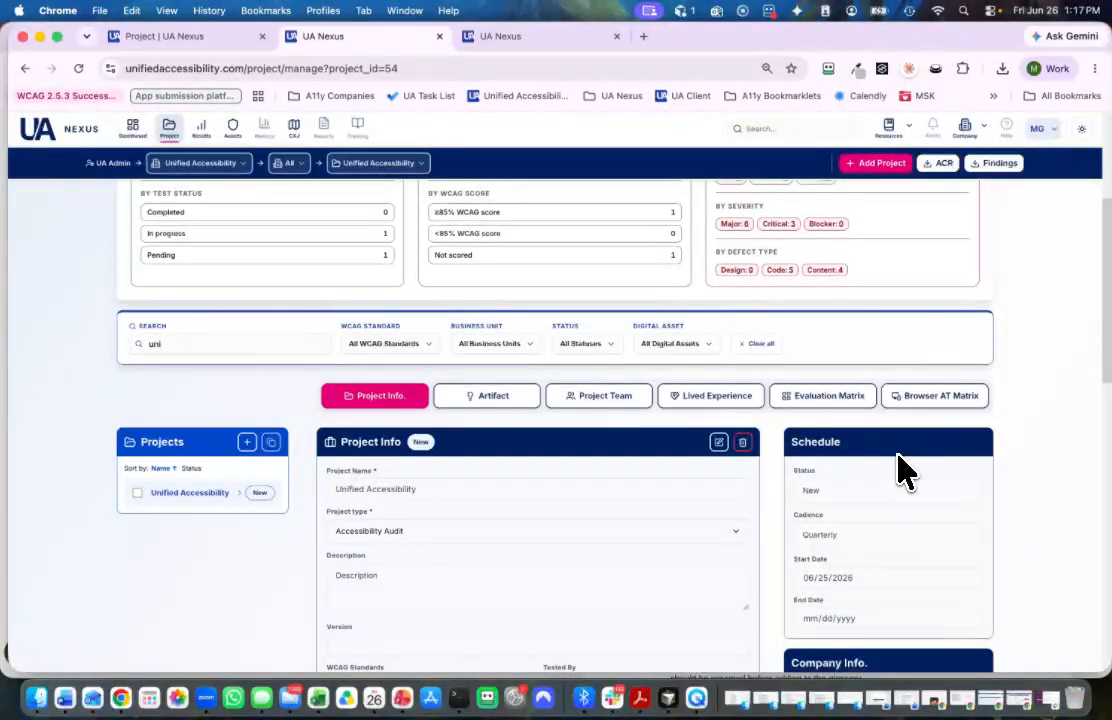
{"action": "scroll", "coordinate": [905, 471], "scroll_direction": "down", "scroll_amount": 1}
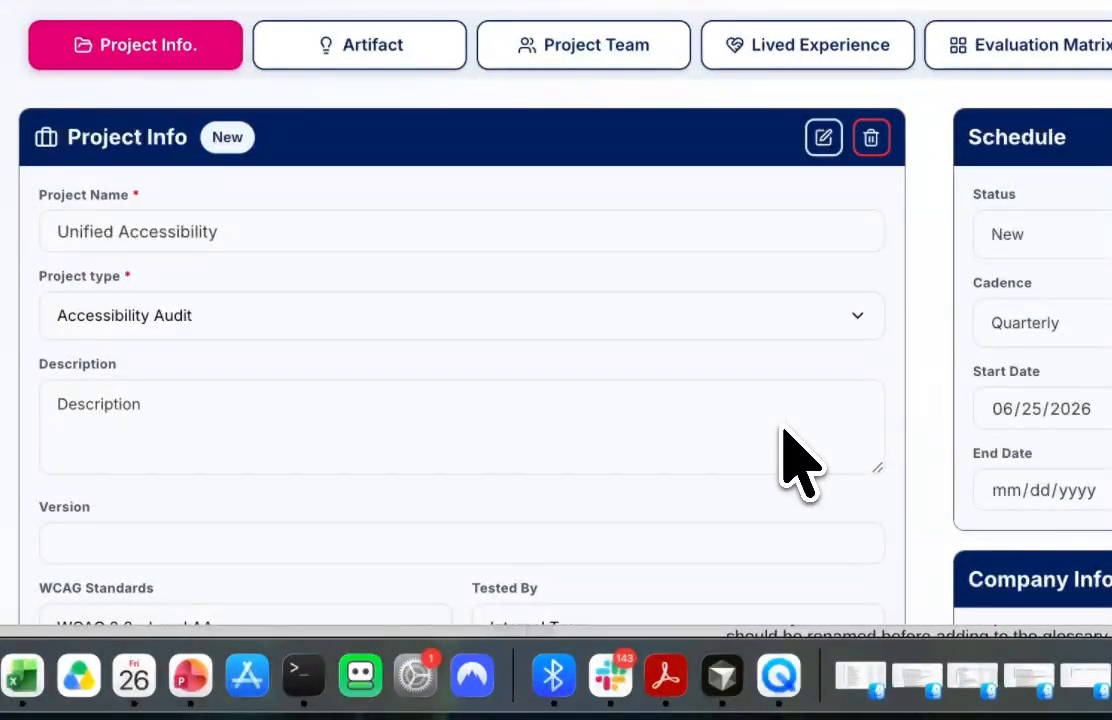
{"action": "scroll", "coordinate": [700, 590], "scroll_direction": "down", "scroll_amount": 2}
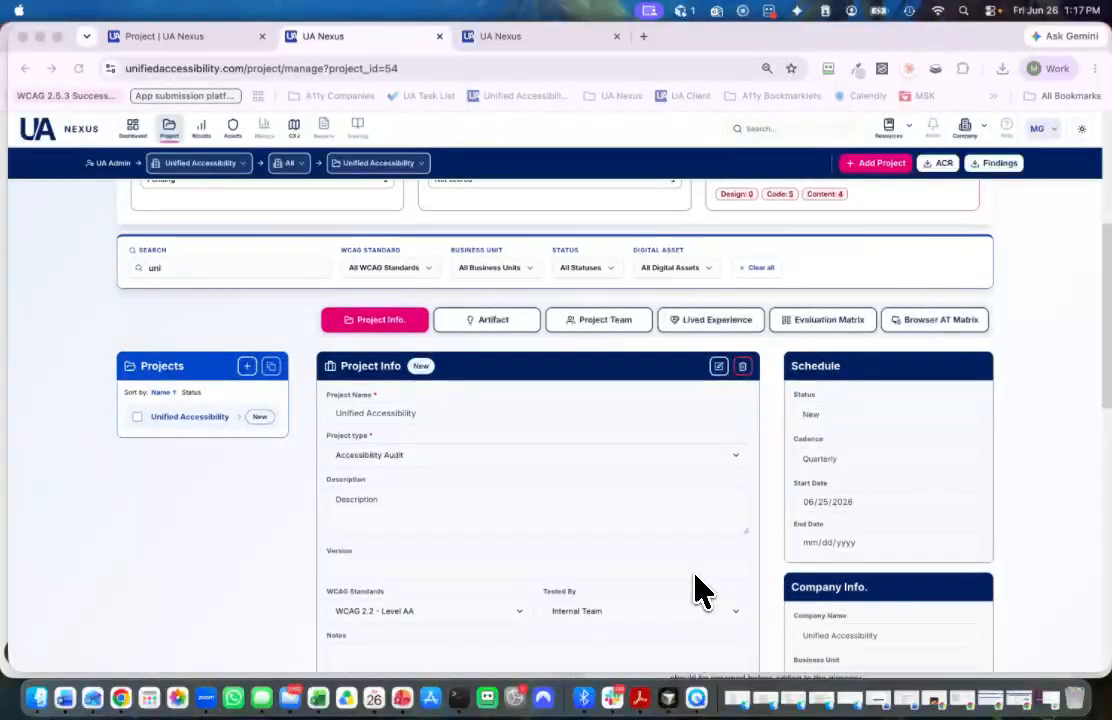
{"action": "scroll", "coordinate": [700, 590], "scroll_direction": "down", "scroll_amount": 2}
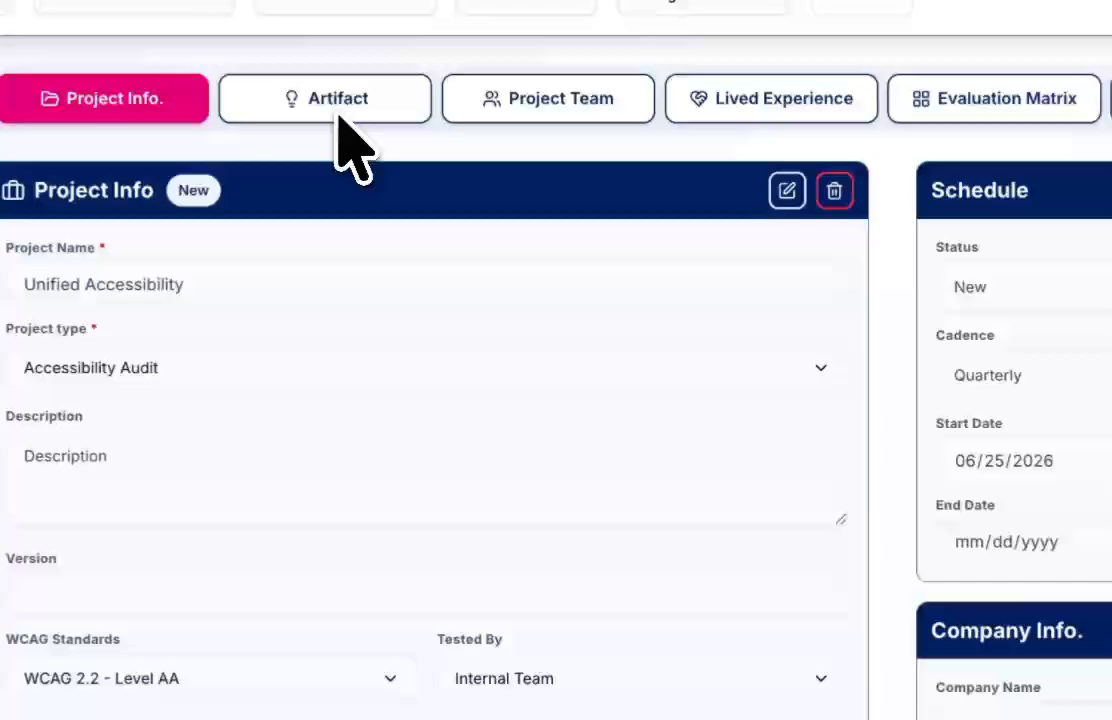
View the project's artifacts overview, lived experience settings, evaluation matrix and browser AT matrix in turn
{"action": "left_click", "coordinate": [493, 257]}
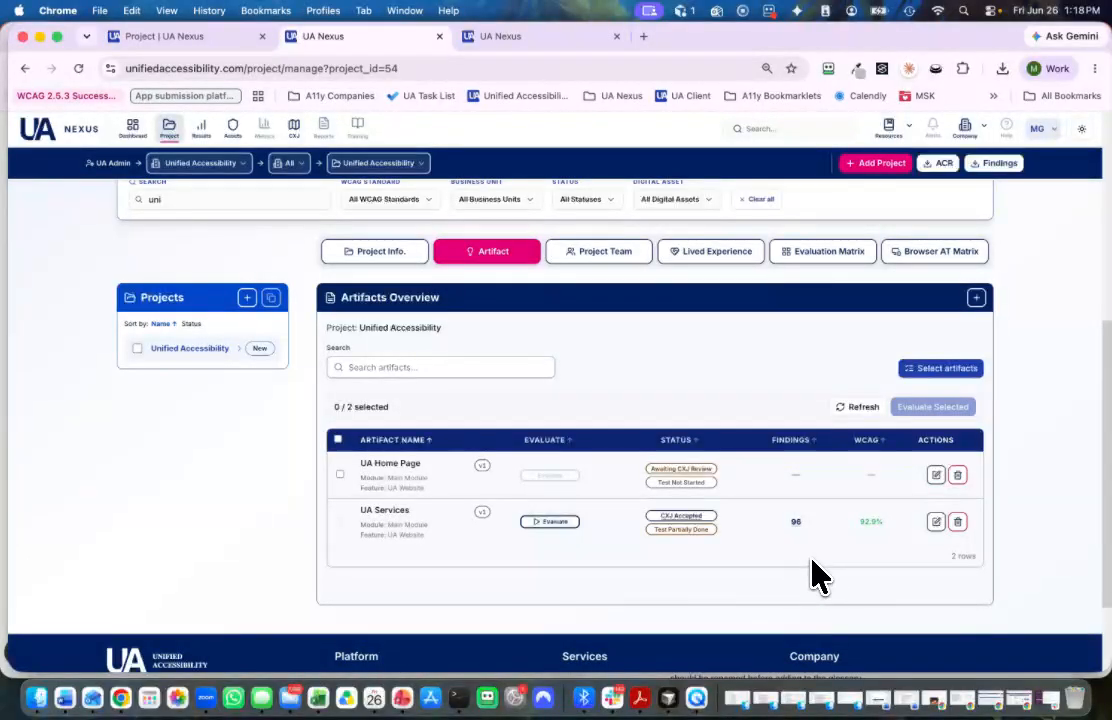
{"action": "left_click", "coordinate": [693, 258]}
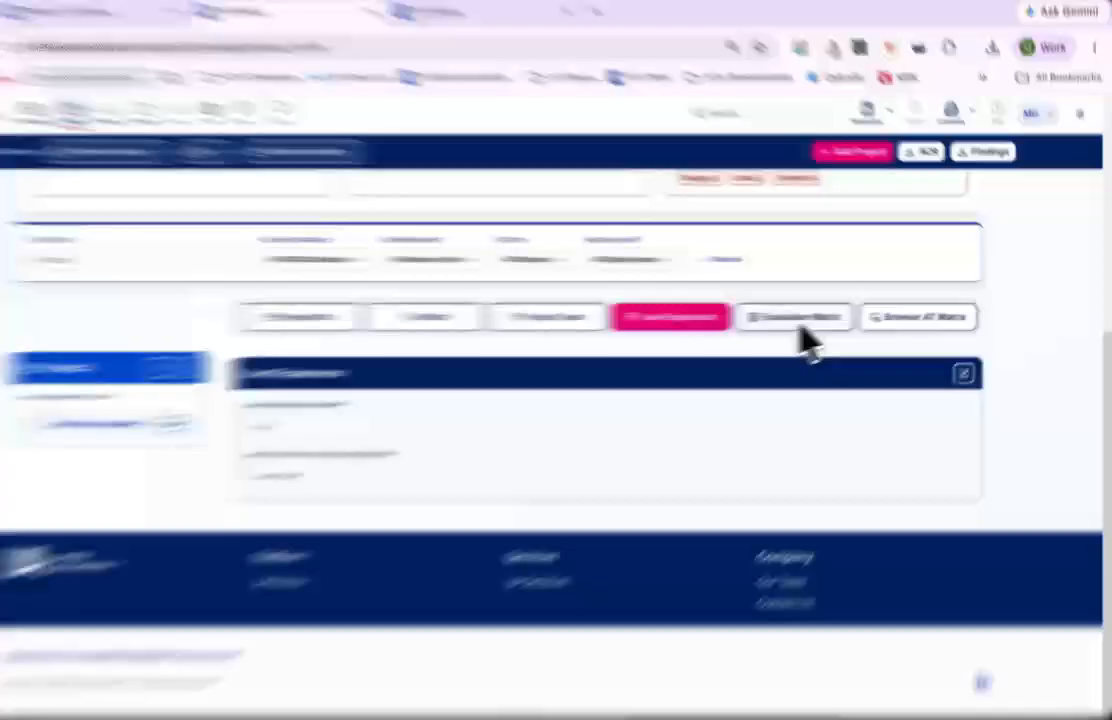
{"action": "left_click", "coordinate": [828, 321]}
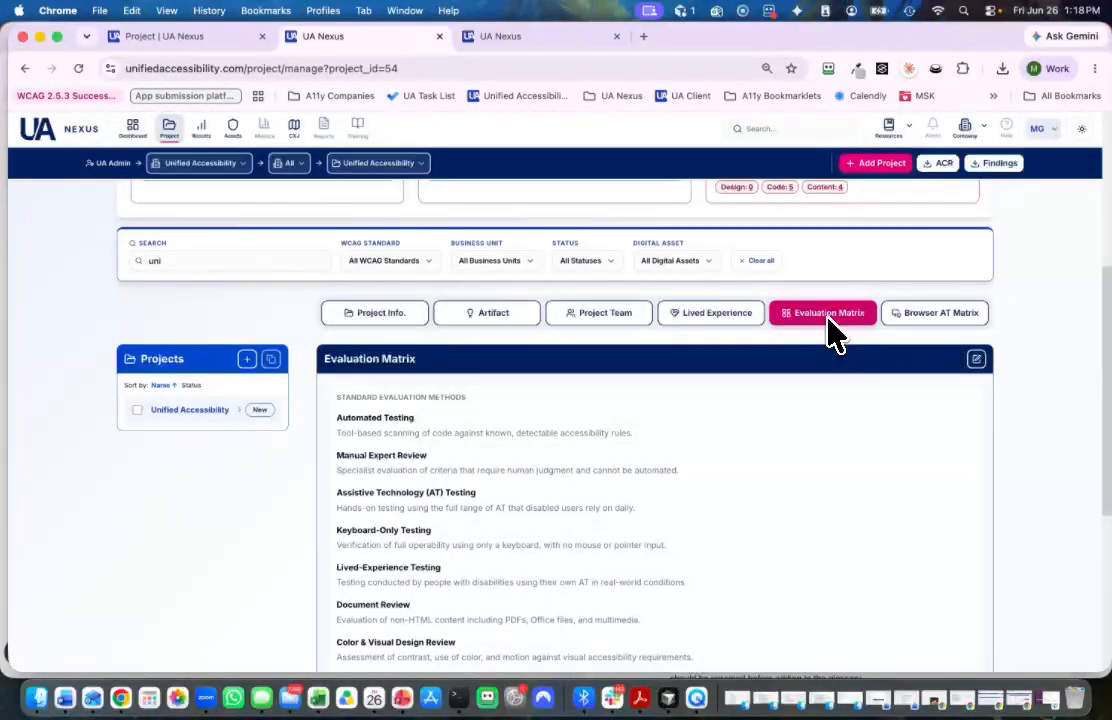
{"action": "left_click", "coordinate": [927, 323]}
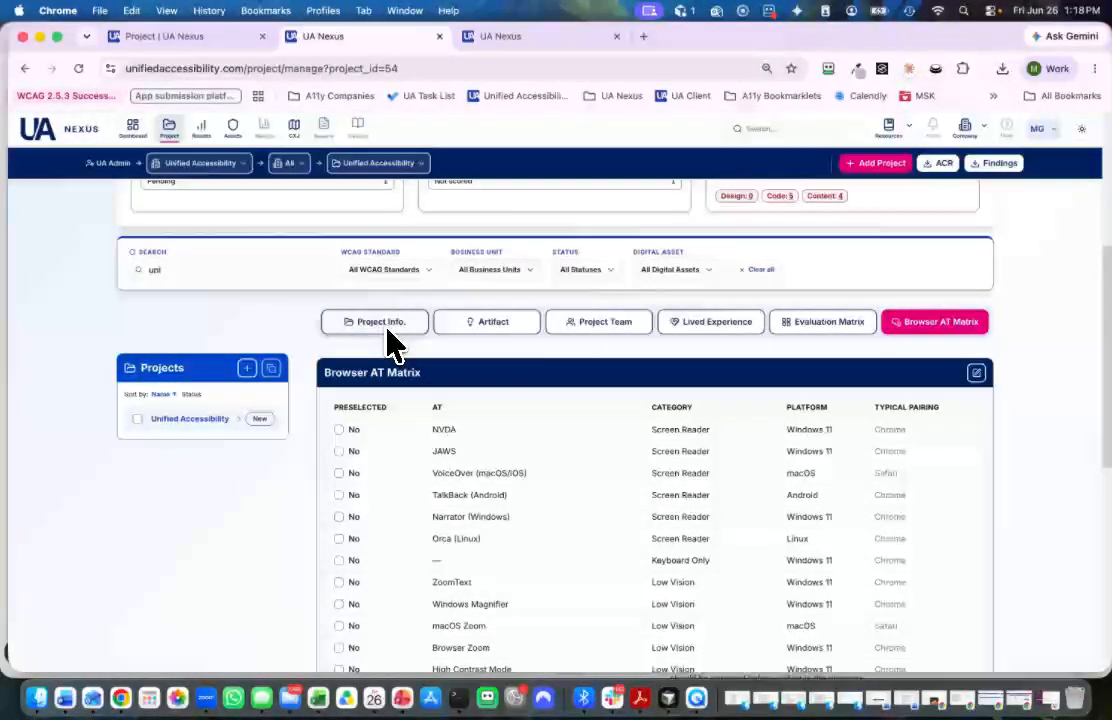
Return to the project information, then open the customer experience journey for the UA Home Page artifact from the artifacts overview
{"action": "left_click", "coordinate": [388, 332]}
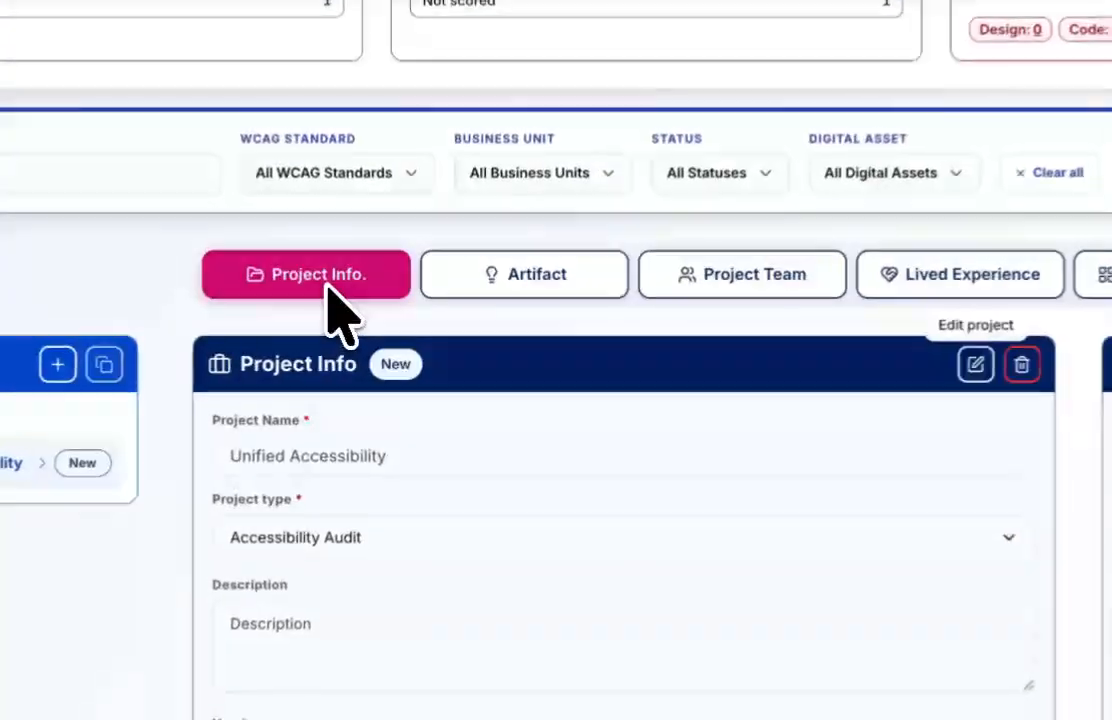
{"action": "left_click", "coordinate": [530, 290]}
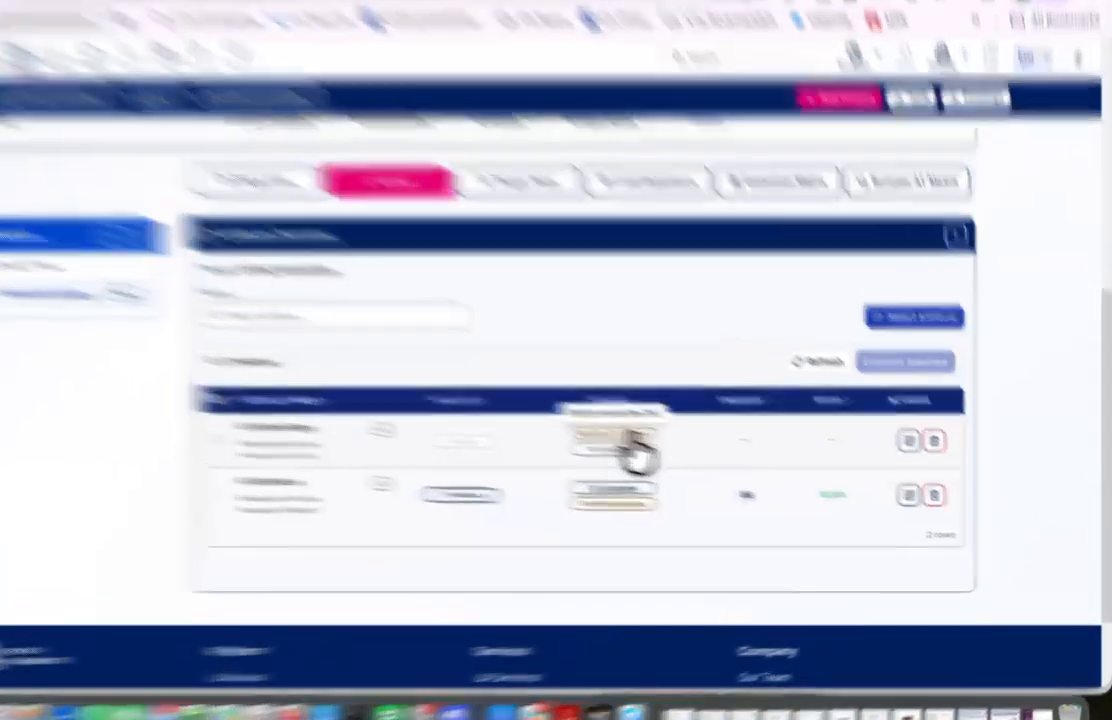
{"action": "left_click", "coordinate": [700, 463]}
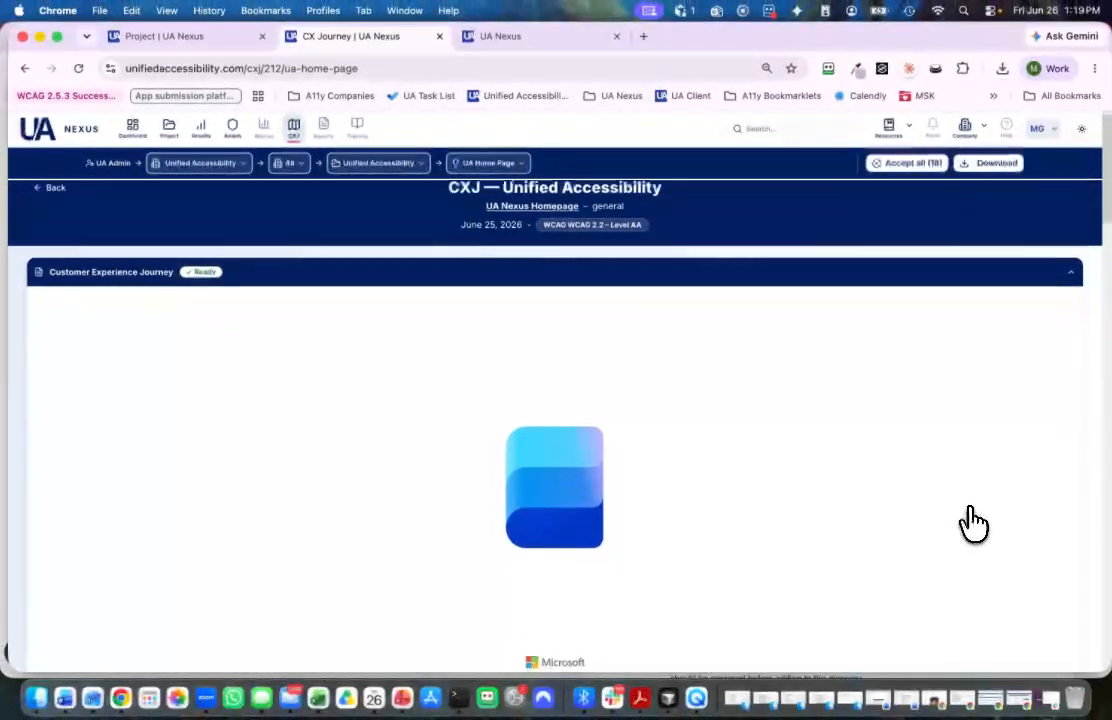
Read through the Customer Experience Journey document for the UA Home Page, including its Journey Details
{"action": "scroll", "coordinate": [973, 522], "scroll_direction": "down", "scroll_amount": 1}
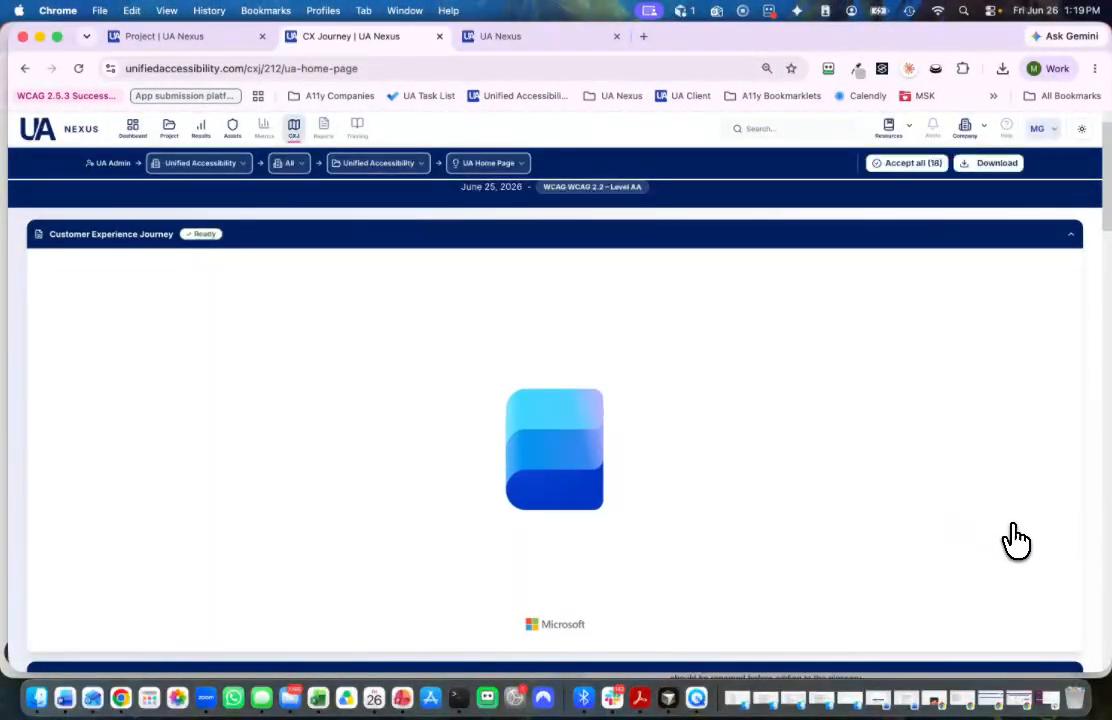
{"action": "scroll", "coordinate": [1017, 540], "scroll_direction": "down", "scroll_amount": 3}
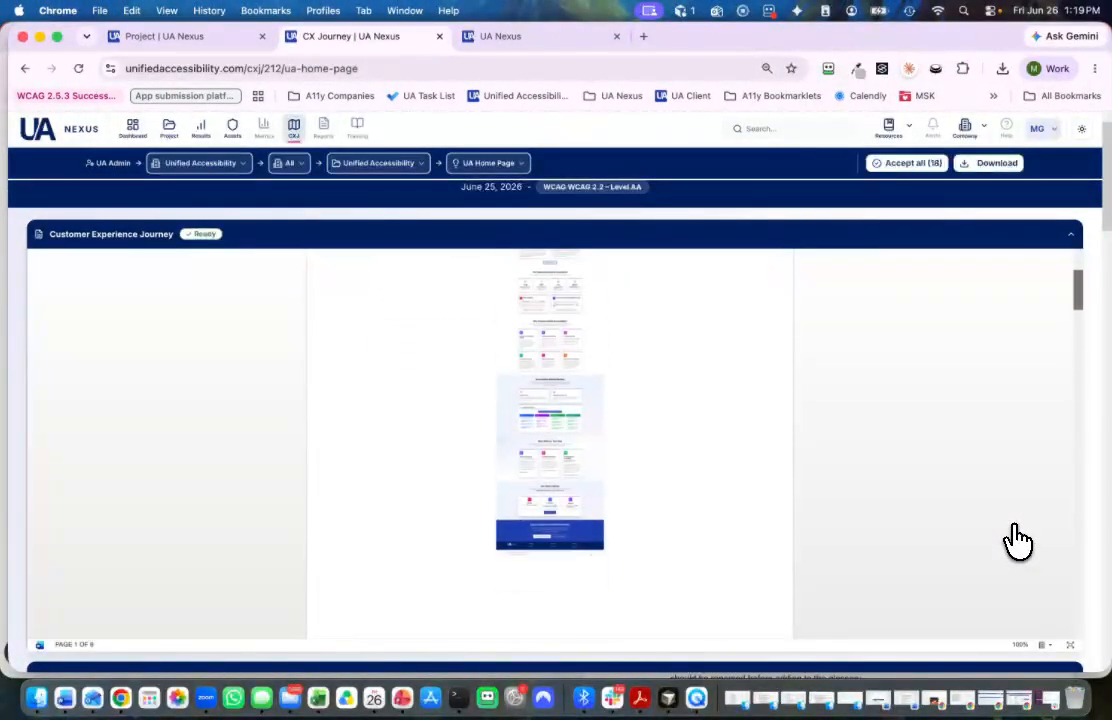
{"action": "scroll", "coordinate": [1017, 540], "scroll_direction": "down", "scroll_amount": 3}
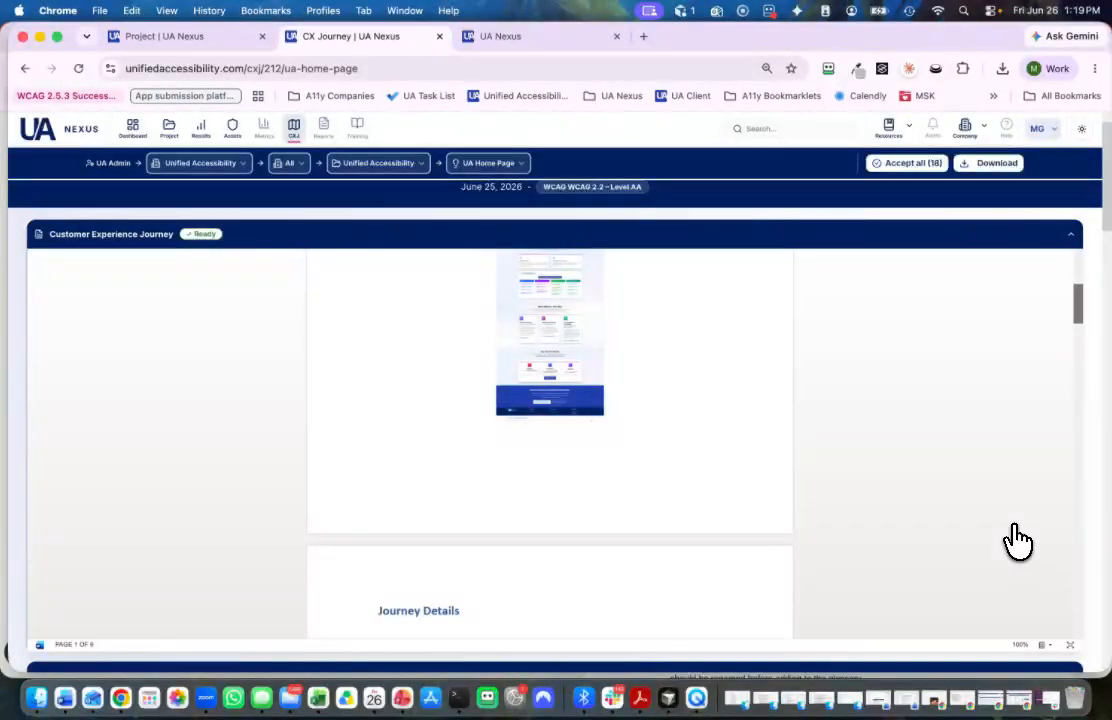
{"action": "scroll", "coordinate": [1017, 540], "scroll_direction": "down", "scroll_amount": 4}
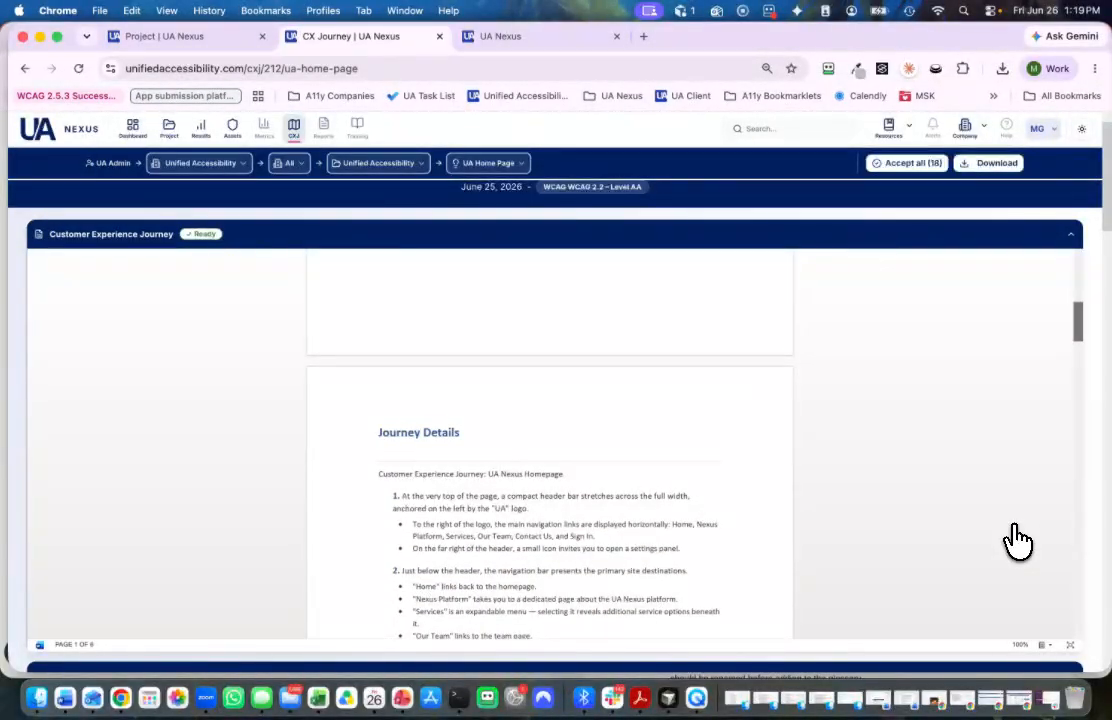
{"action": "scroll", "coordinate": [1017, 540], "scroll_direction": "down", "scroll_amount": 2}
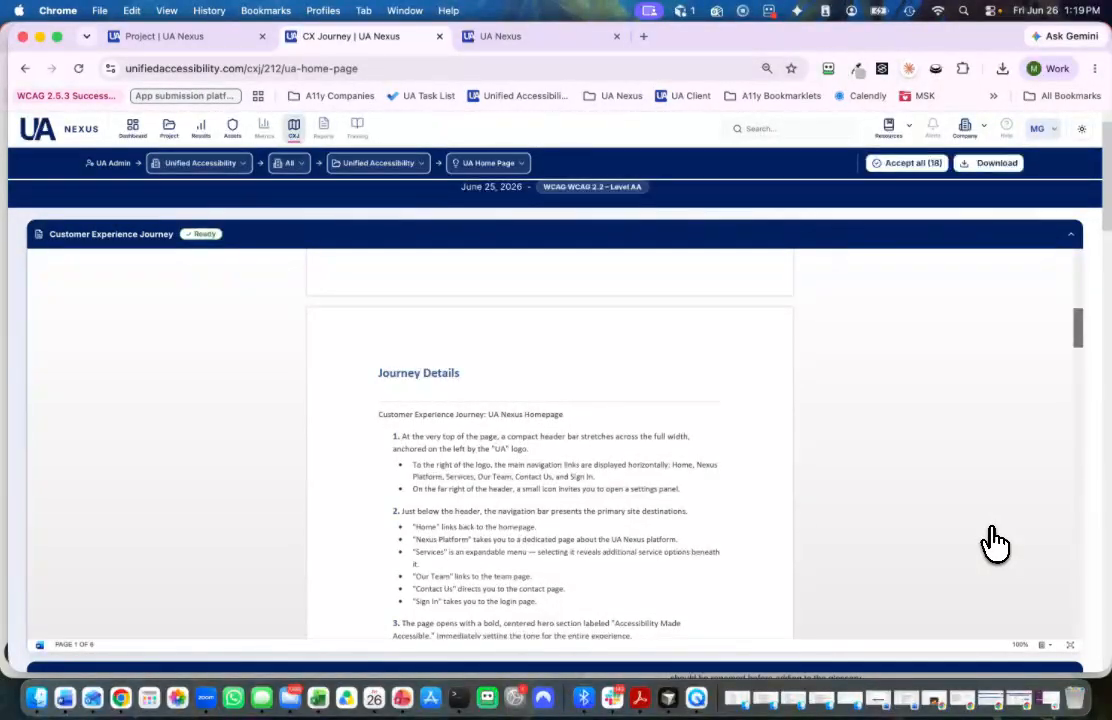
{"action": "scroll", "coordinate": [994, 543], "scroll_direction": "down", "scroll_amount": 2}
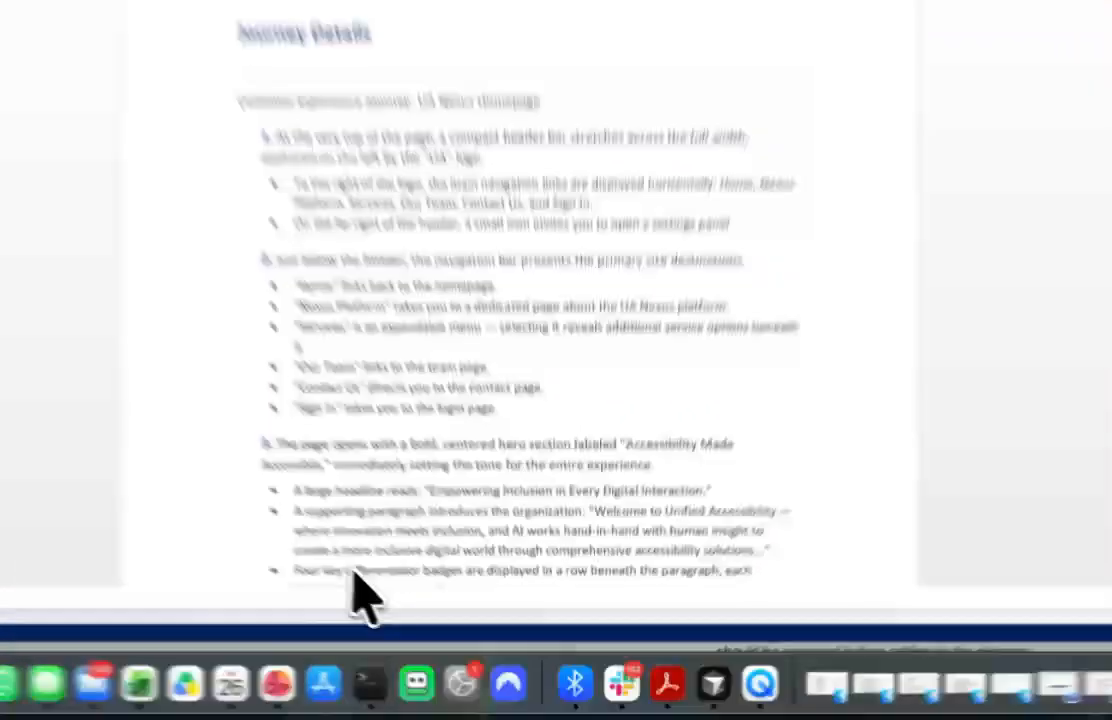
{"action": "scroll", "coordinate": [450, 630], "scroll_direction": "down", "scroll_amount": 6}
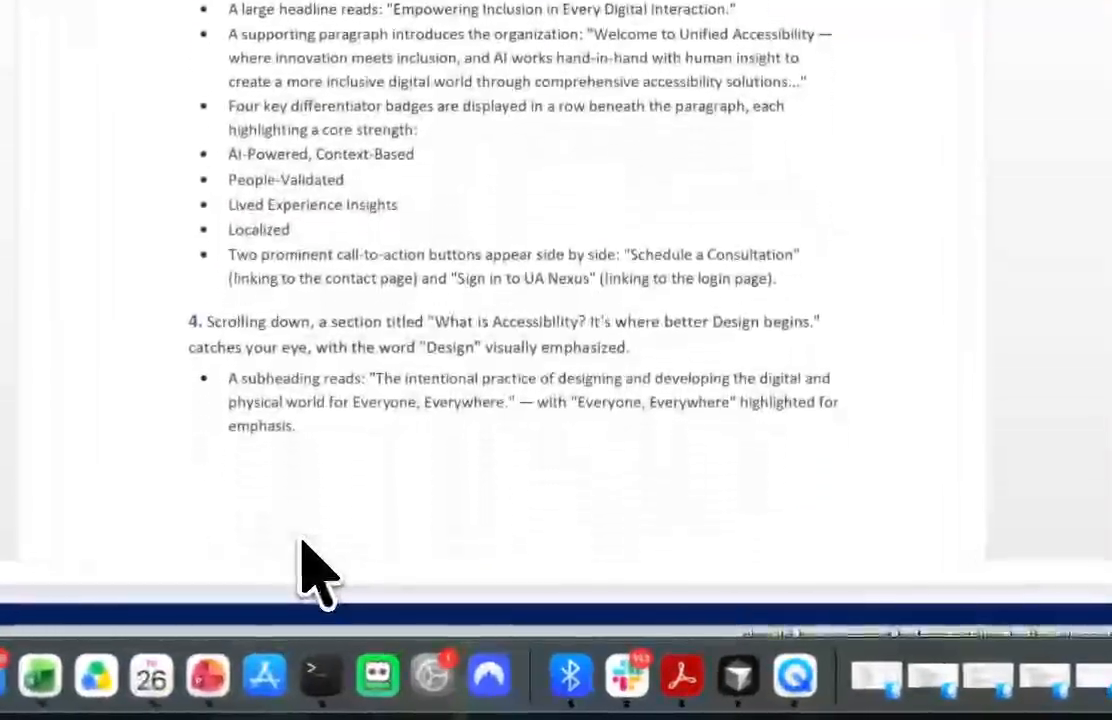
{"action": "scroll", "coordinate": [1090, 460], "scroll_direction": "down", "scroll_amount": 5}
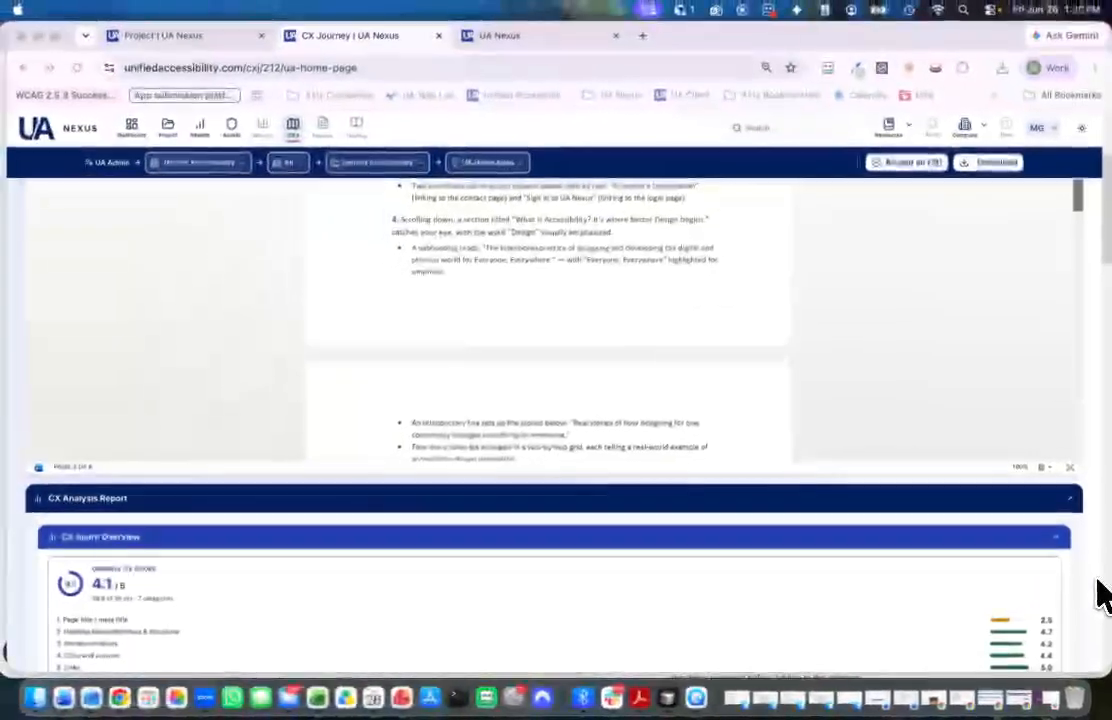
Examine the CX Score Overview and the first CX patterns with their examples and recommendations in the CX Analysis Report
{"action": "scroll", "coordinate": [1082, 440], "scroll_direction": "down", "scroll_amount": 3}
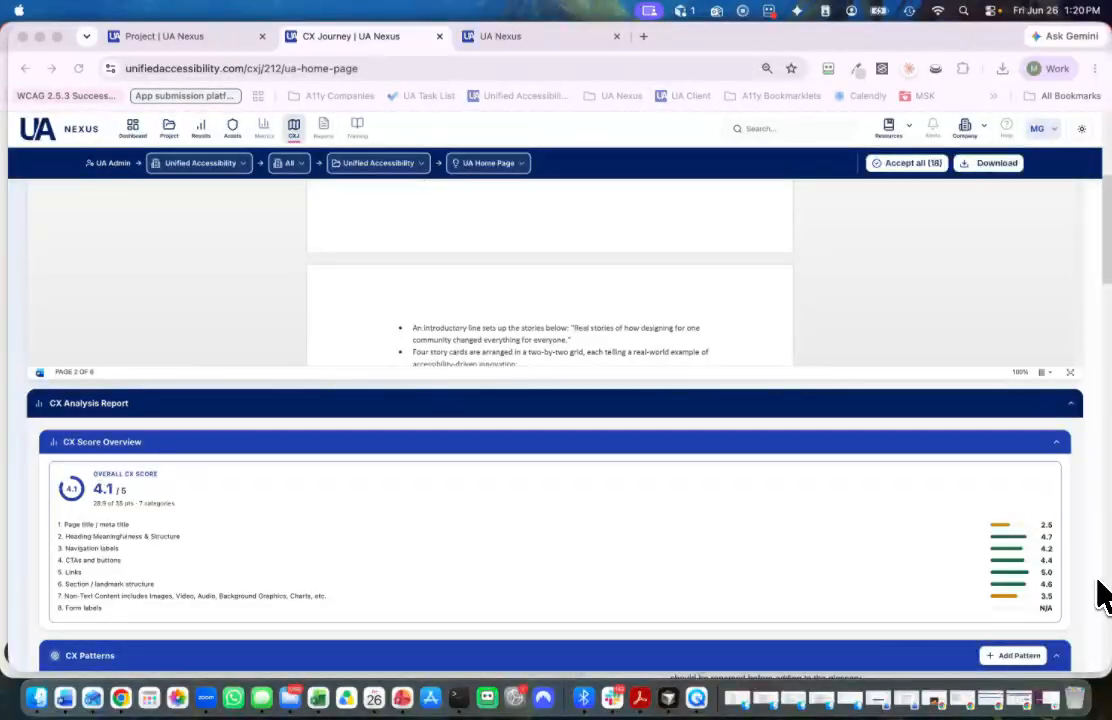
{"action": "scroll", "coordinate": [1100, 595], "scroll_direction": "down", "scroll_amount": 5}
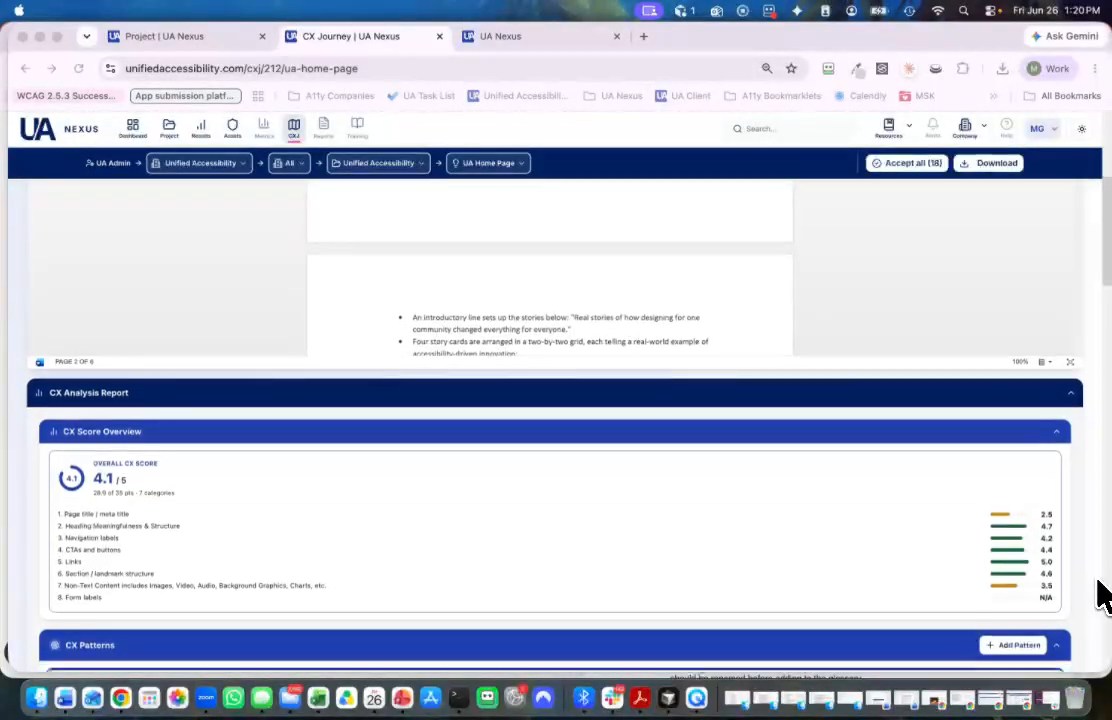
{"action": "scroll", "coordinate": [1100, 595], "scroll_direction": "down", "scroll_amount": 5}
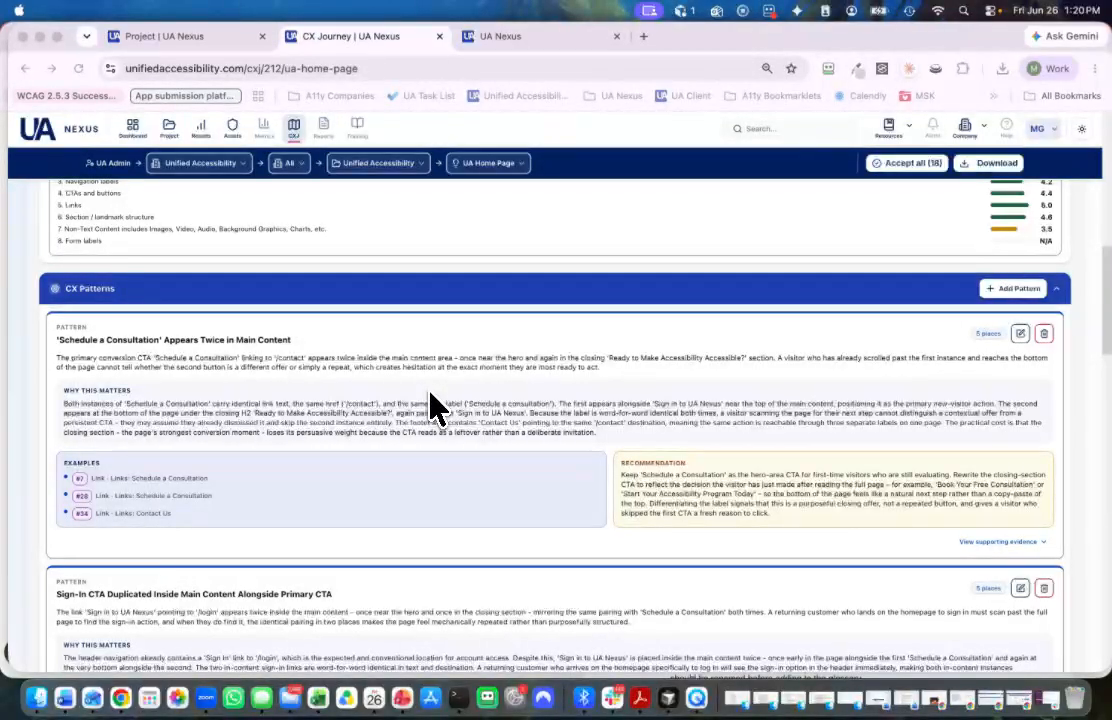
{"action": "scroll", "coordinate": [436, 412], "scroll_direction": "down", "scroll_amount": 2}
{"action": "scroll", "coordinate": [436, 420], "scroll_direction": "down", "scroll_amount": 3}
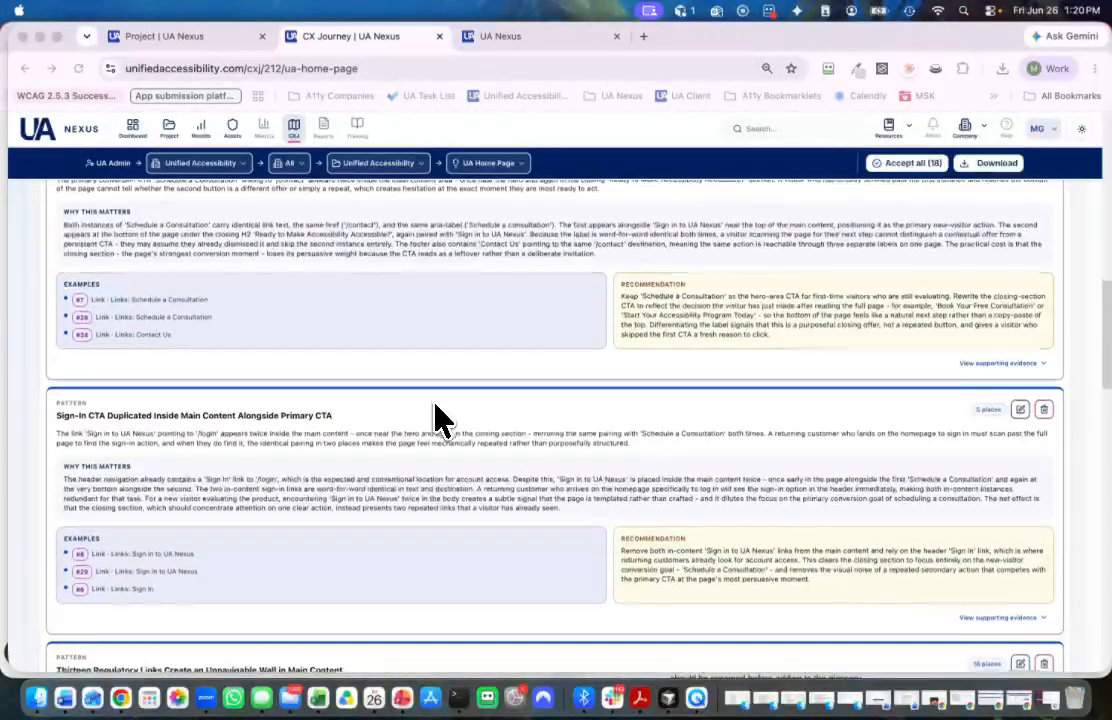
{"action": "scroll", "coordinate": [449, 397], "scroll_direction": "up", "scroll_amount": 2}
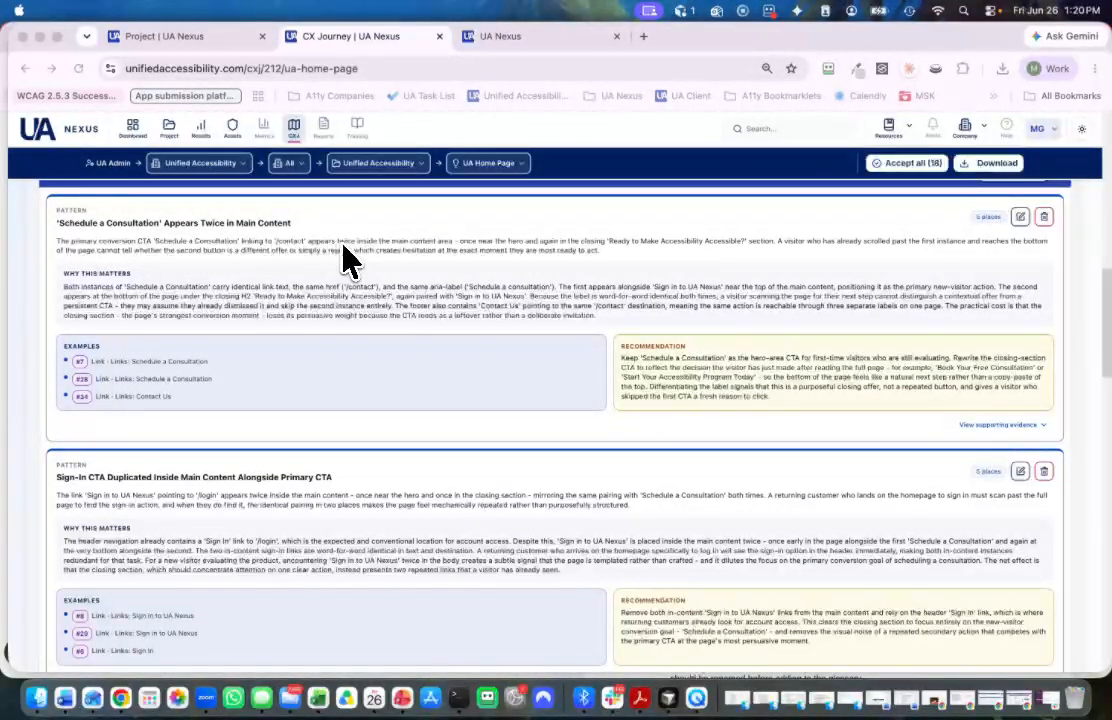
{"action": "scroll", "coordinate": [375, 400], "scroll_direction": "down", "scroll_amount": 2}
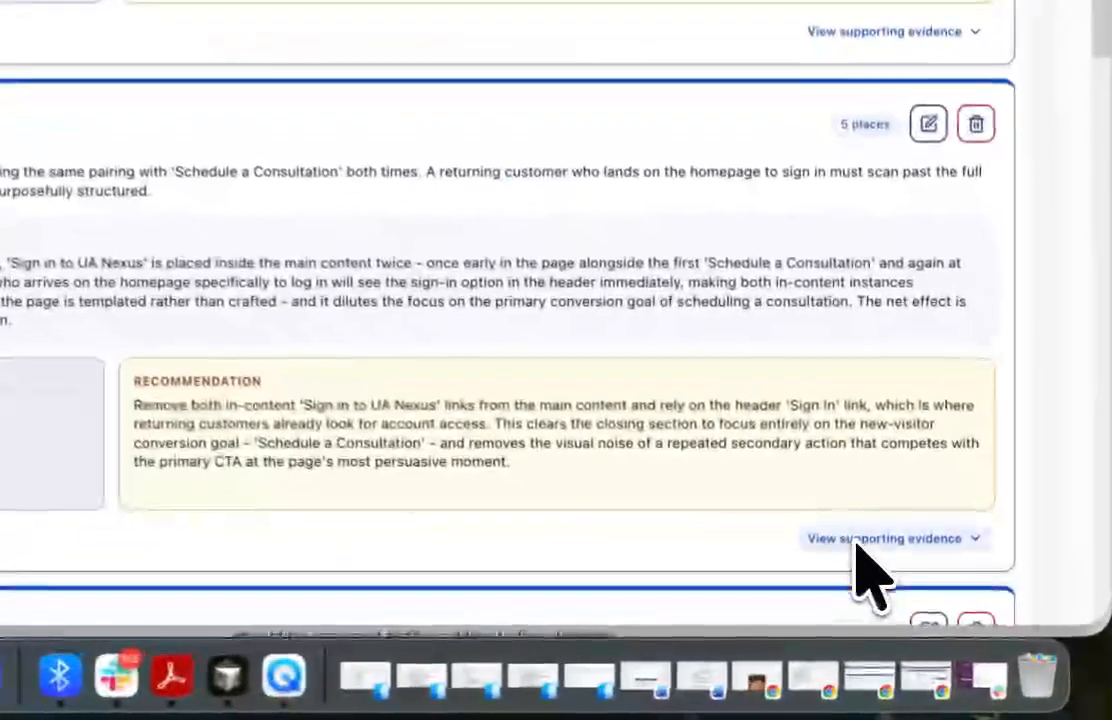
Show the supporting evidence for the duplicated sign-in CTA pattern, review its entries, and hide it again
{"action": "left_click", "coordinate": [858, 540]}
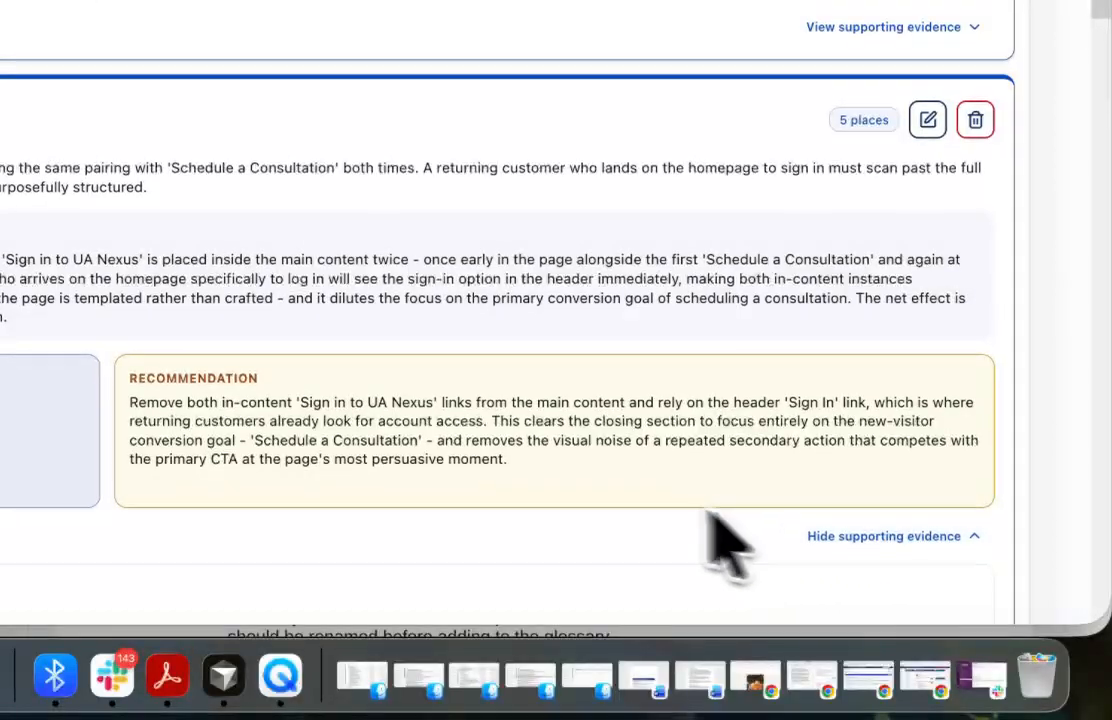
{"action": "scroll", "coordinate": [680, 526], "scroll_direction": "down", "scroll_amount": 5}
{"action": "scroll", "coordinate": [640, 525], "scroll_direction": "down", "scroll_amount": 2}
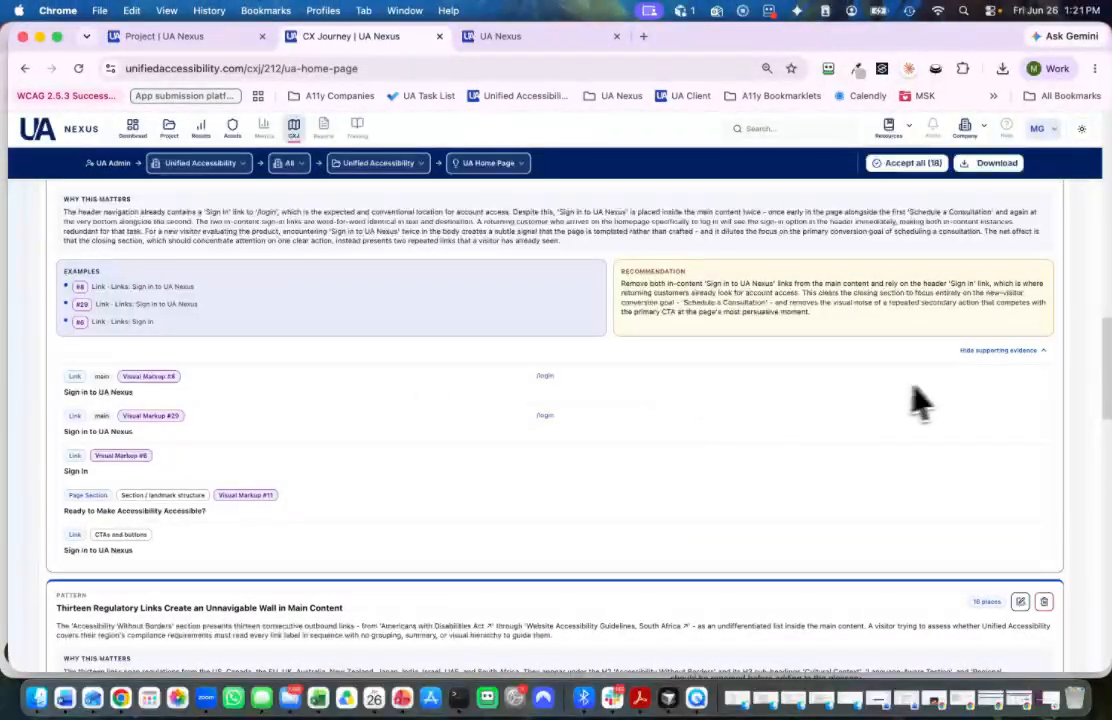
{"action": "left_click", "coordinate": [989, 353]}
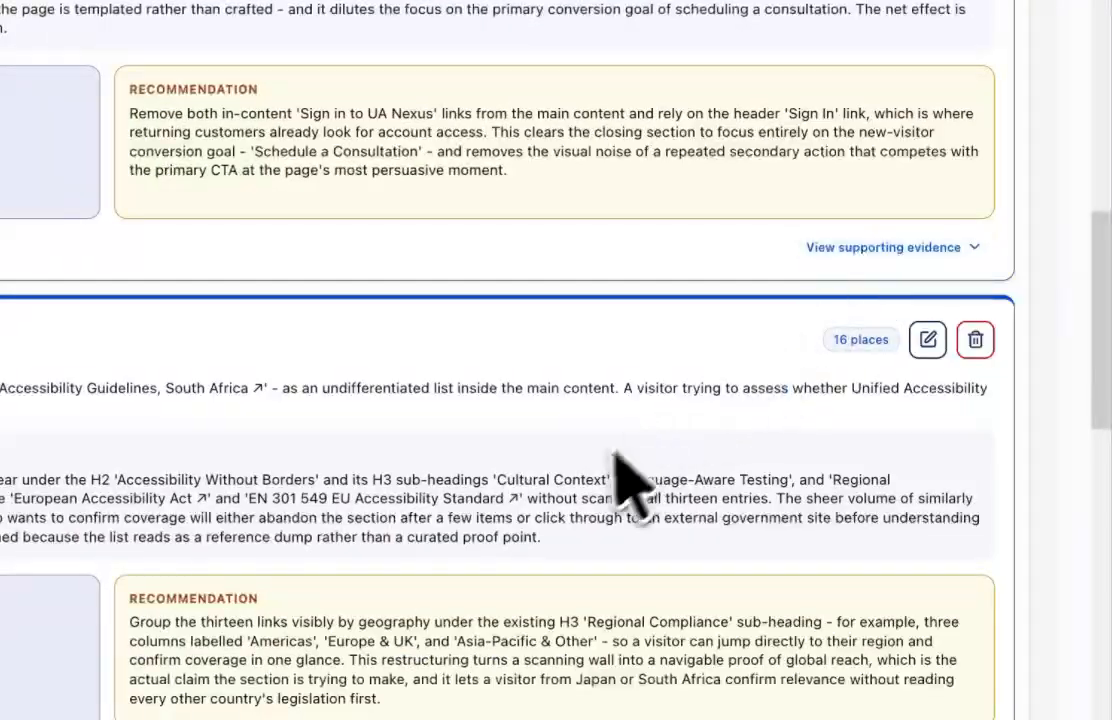
Expand Page title / meta title in the Customer Journey Analysis and accept the recommendation for the UA Nexus page title
{"action": "scroll", "coordinate": [610, 490], "scroll_direction": "down", "scroll_amount": 10}
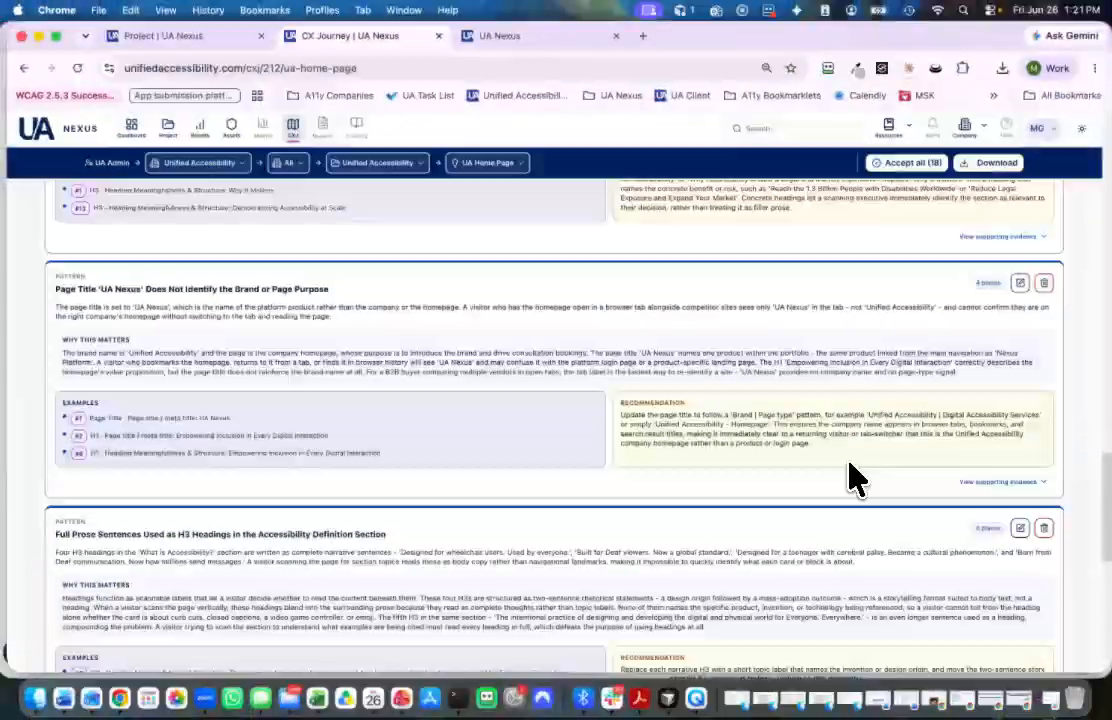
{"action": "scroll", "coordinate": [795, 485], "scroll_direction": "down", "scroll_amount": 10}
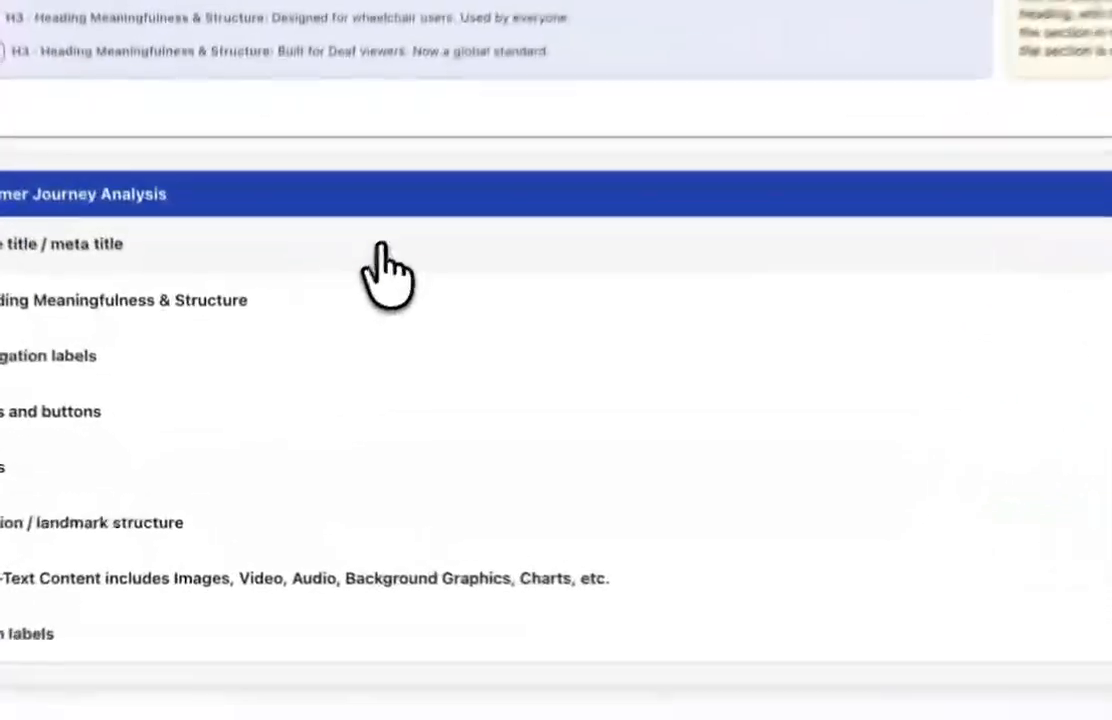
{"action": "left_click", "coordinate": [381, 246]}
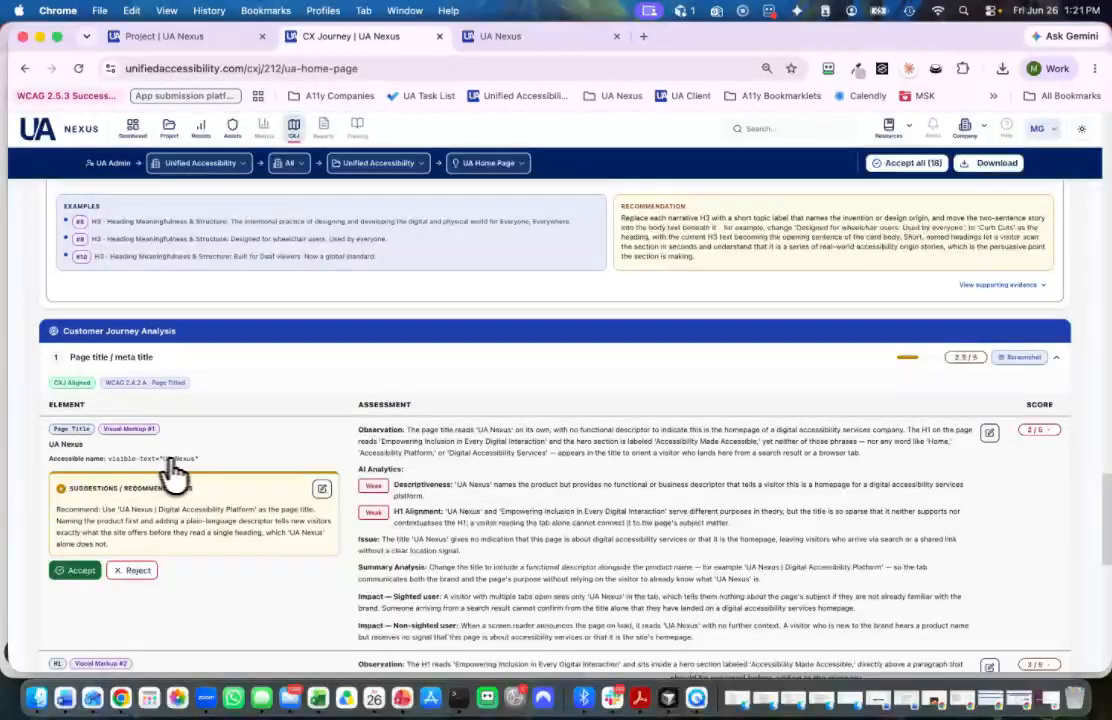
{"action": "scroll", "coordinate": [250, 470], "scroll_direction": "down", "scroll_amount": 1}
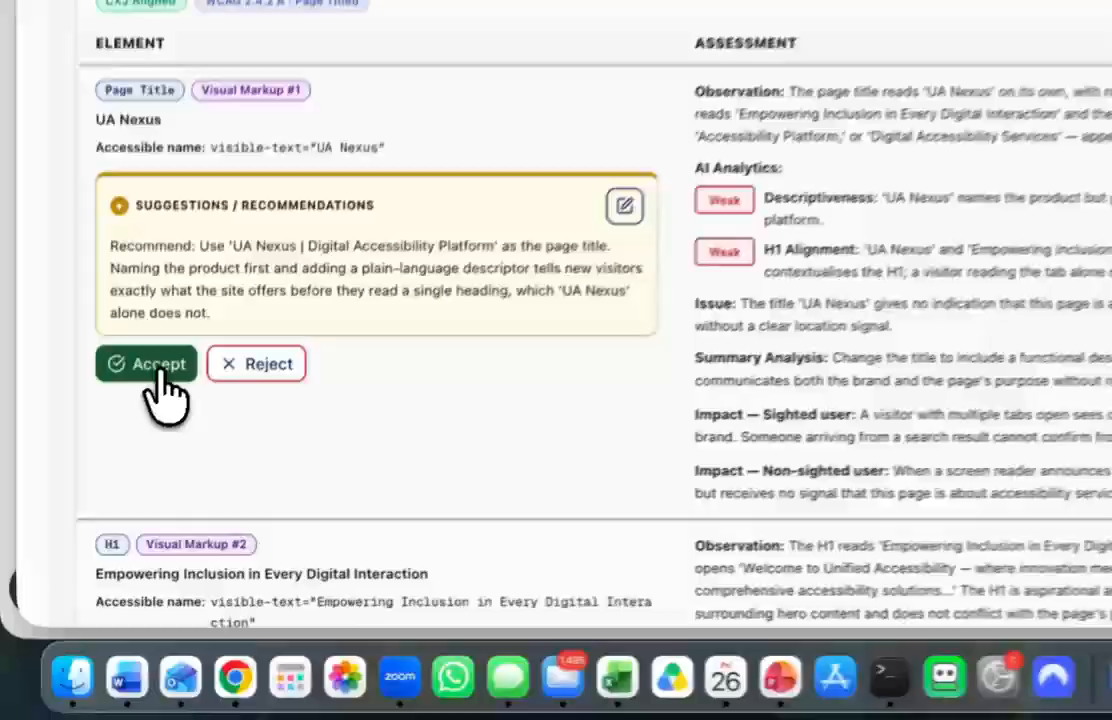
{"action": "left_click", "coordinate": [75, 536]}
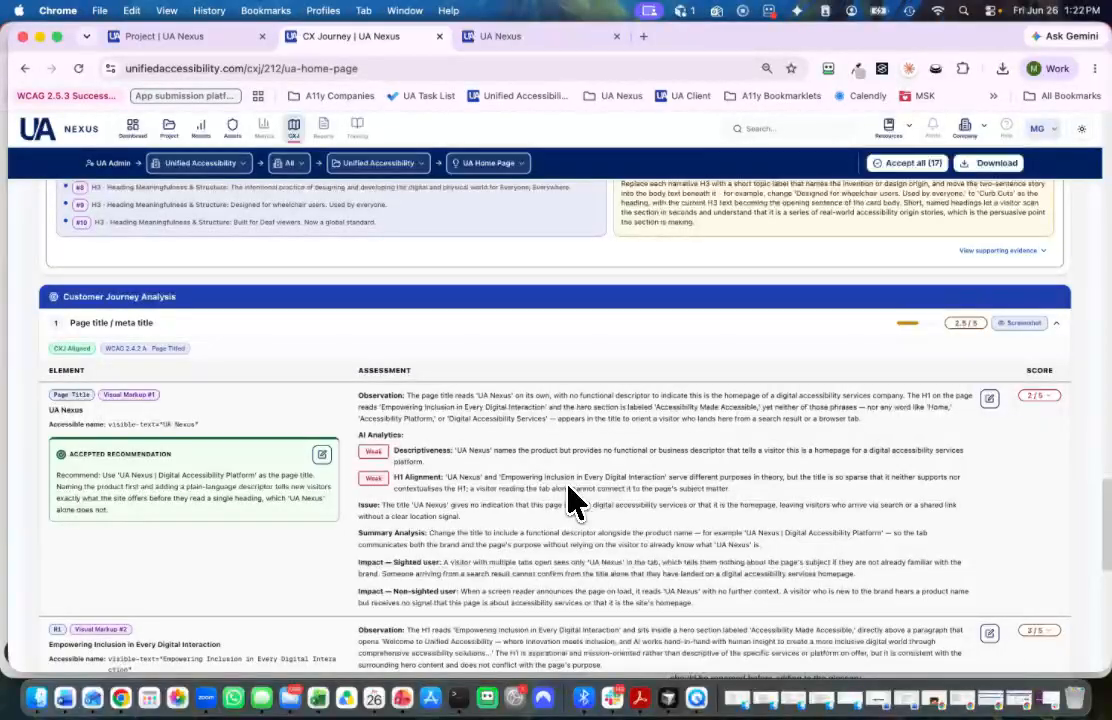
Reject the recommendation for the H1 'Empowering Inclusion in Every Digital Interaction' and confirm the rejection
{"action": "scroll", "coordinate": [572, 500], "scroll_direction": "down", "scroll_amount": 5}
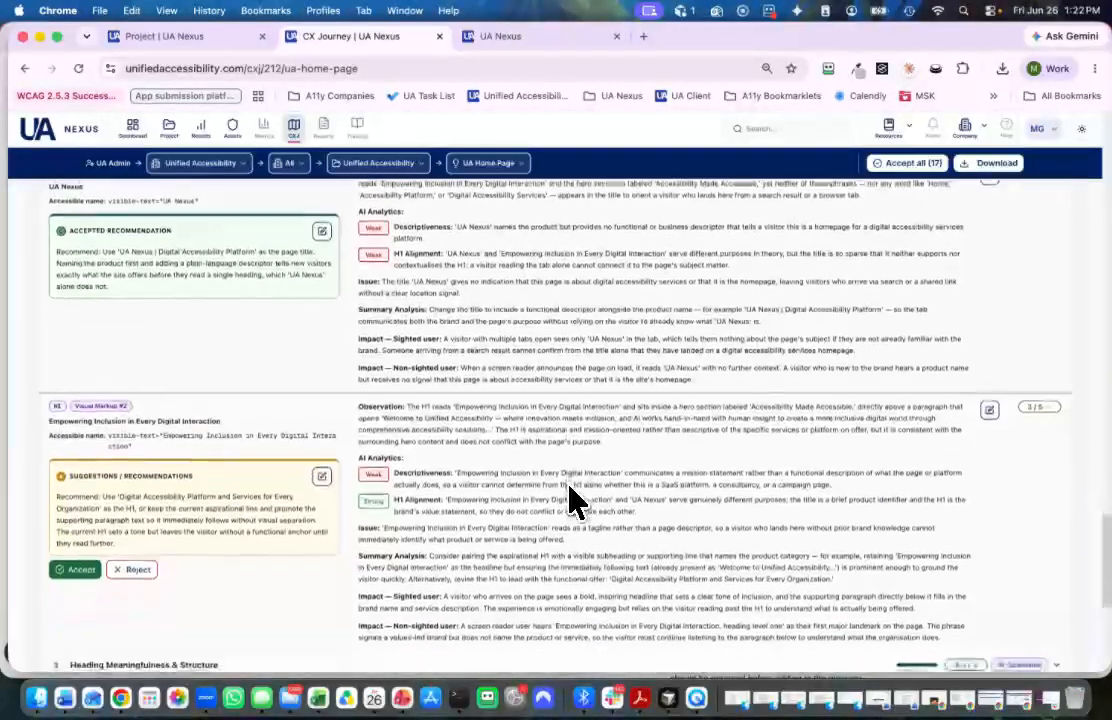
{"action": "scroll", "coordinate": [572, 500], "scroll_direction": "down", "scroll_amount": 1}
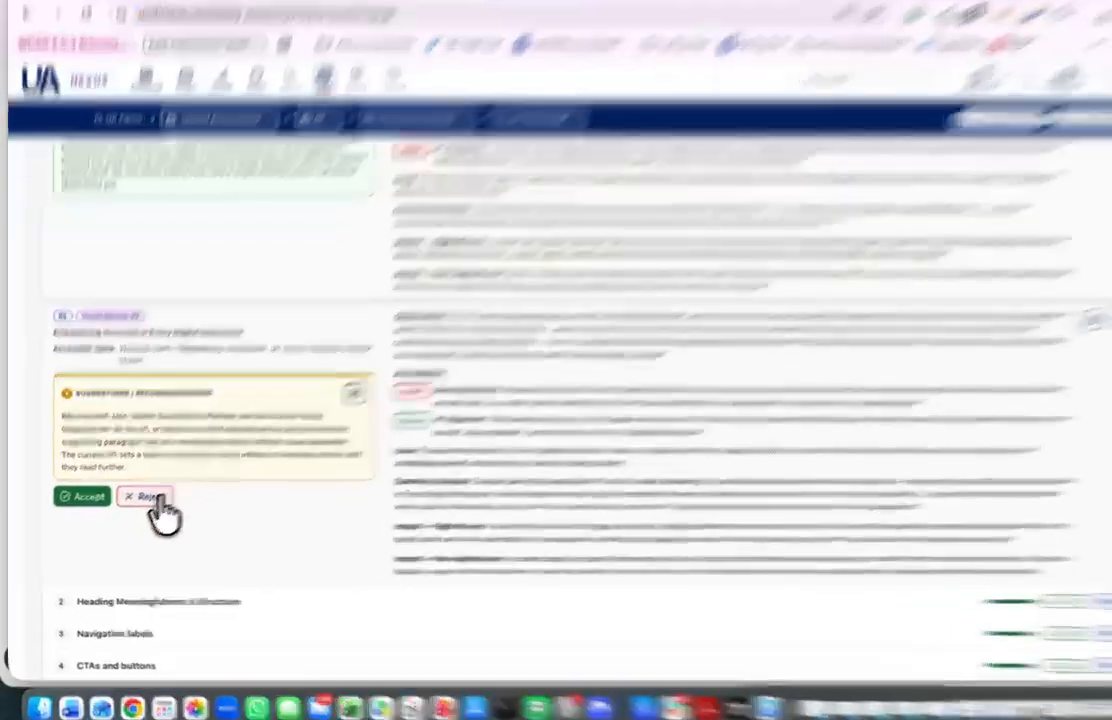
{"action": "left_click", "coordinate": [134, 506]}
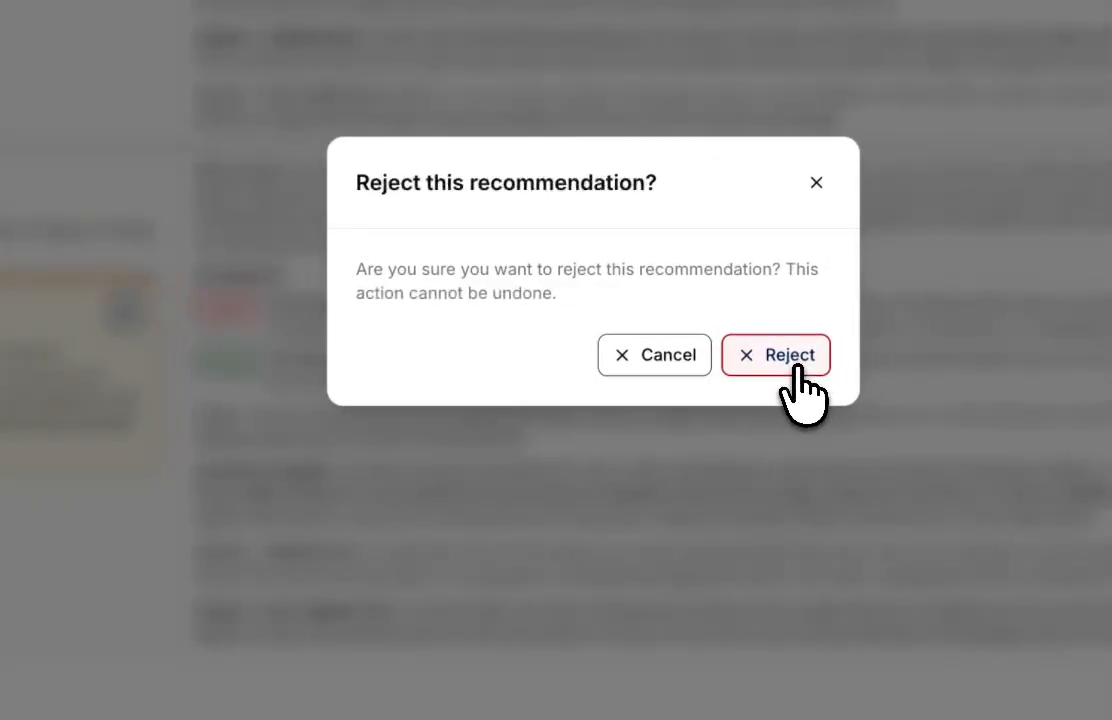
{"action": "left_click", "coordinate": [772, 372]}
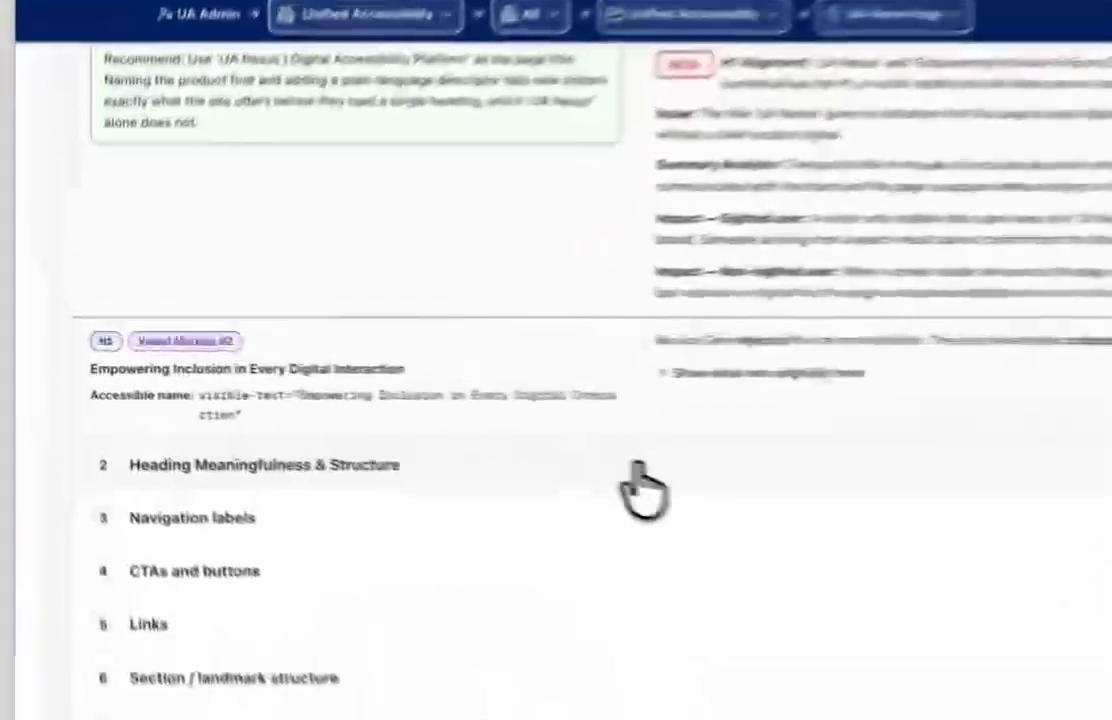
Expand Heading Meaningfulness & Structure and its Navigation group to review the element assessments and recommendations
{"action": "left_click", "coordinate": [636, 468]}
{"action": "scroll", "coordinate": [707, 508], "scroll_direction": "down", "scroll_amount": 5}
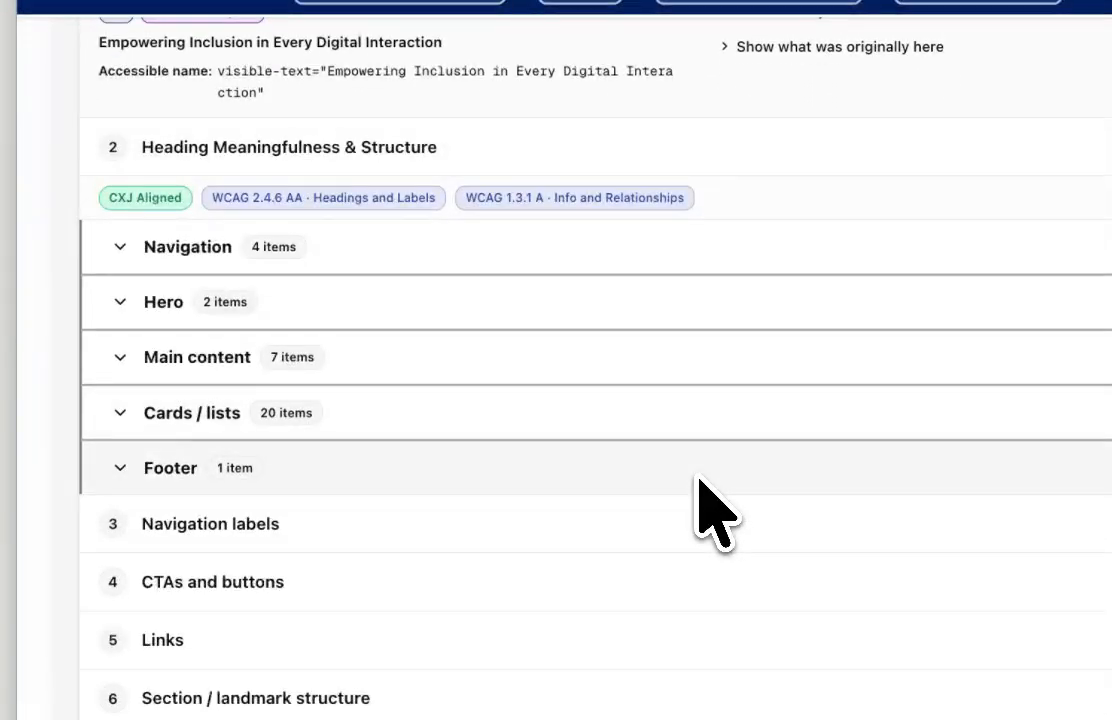
{"action": "left_click", "coordinate": [306, 250]}
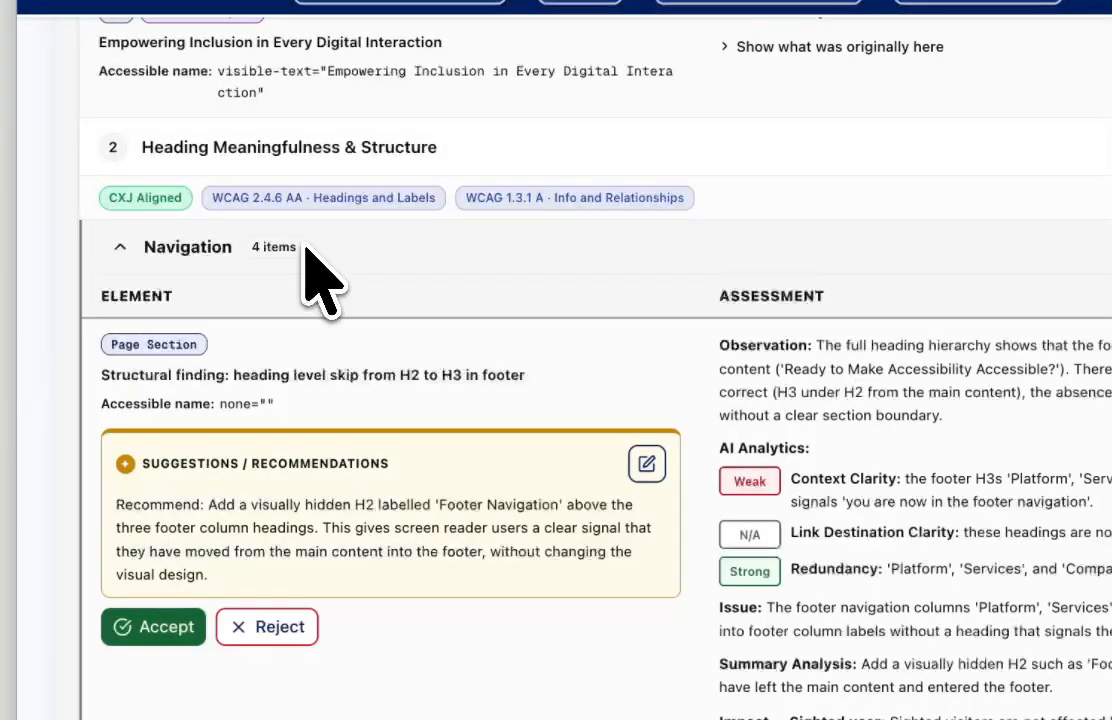
{"action": "scroll", "coordinate": [500, 425], "scroll_direction": "down", "scroll_amount": 2}
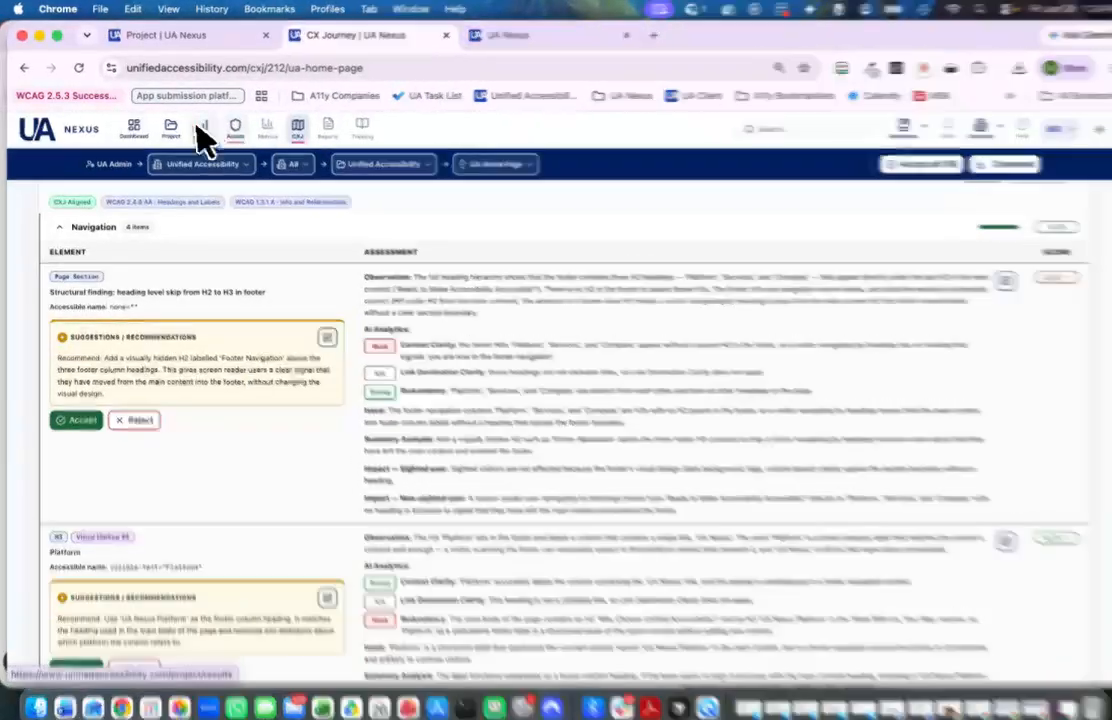
Return to the project page and open the findings of the UA Services artifact from the artifacts overview
{"action": "left_click", "coordinate": [170, 136]}
{"action": "scroll", "coordinate": [415, 337], "scroll_direction": "down", "scroll_amount": 3}
{"action": "scroll", "coordinate": [780, 590], "scroll_direction": "down", "scroll_amount": 3}
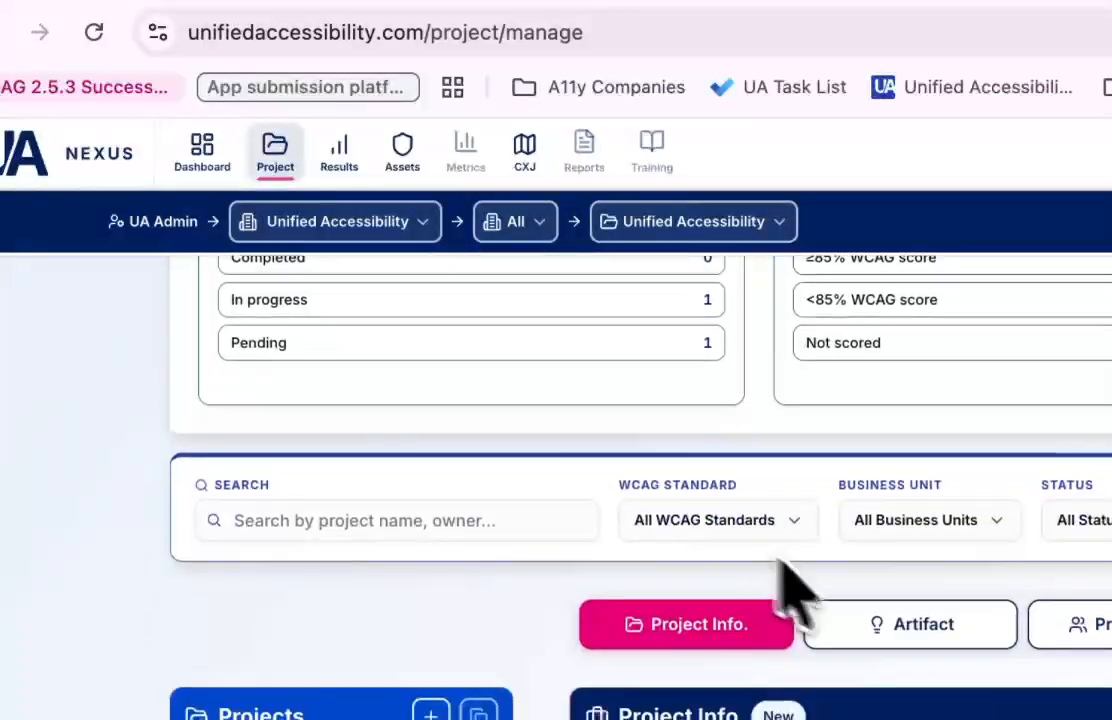
{"action": "left_click", "coordinate": [933, 630]}
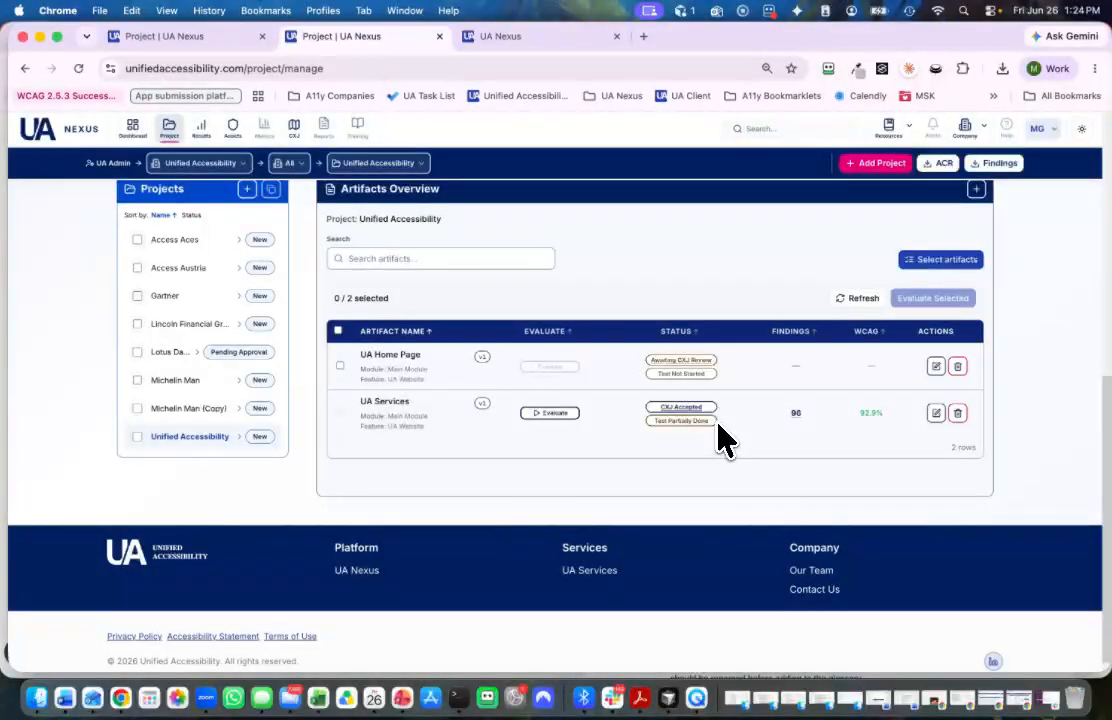
{"action": "left_click", "coordinate": [797, 416]}
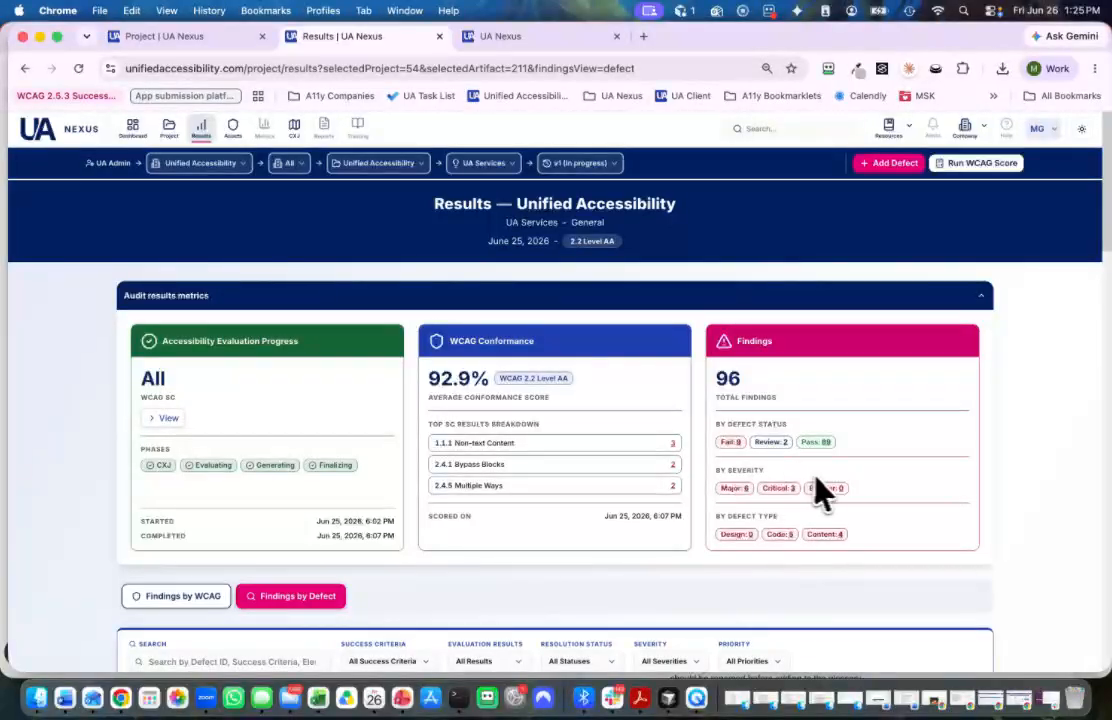
Review the audit results metrics, then list the findings by WCAG for test case TC-1.1.1-001 under 1.1.1 Non-text Content
{"action": "scroll", "coordinate": [866, 538], "scroll_direction": "down", "scroll_amount": 5}
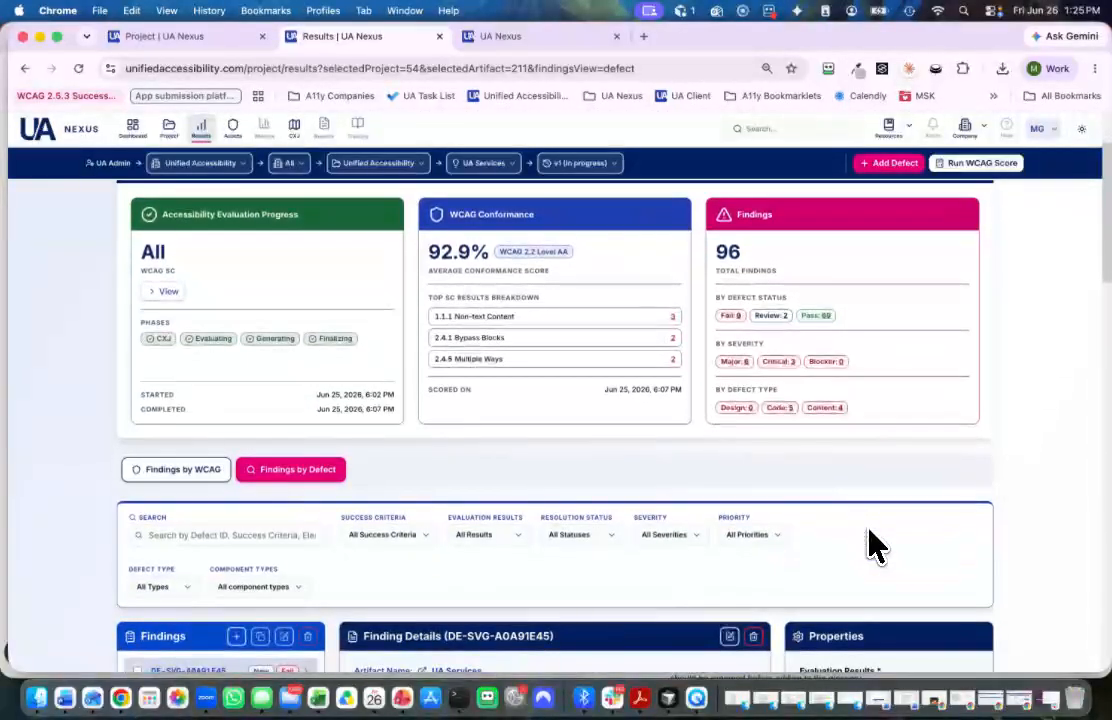
{"action": "scroll", "coordinate": [870, 545], "scroll_direction": "down", "scroll_amount": 1}
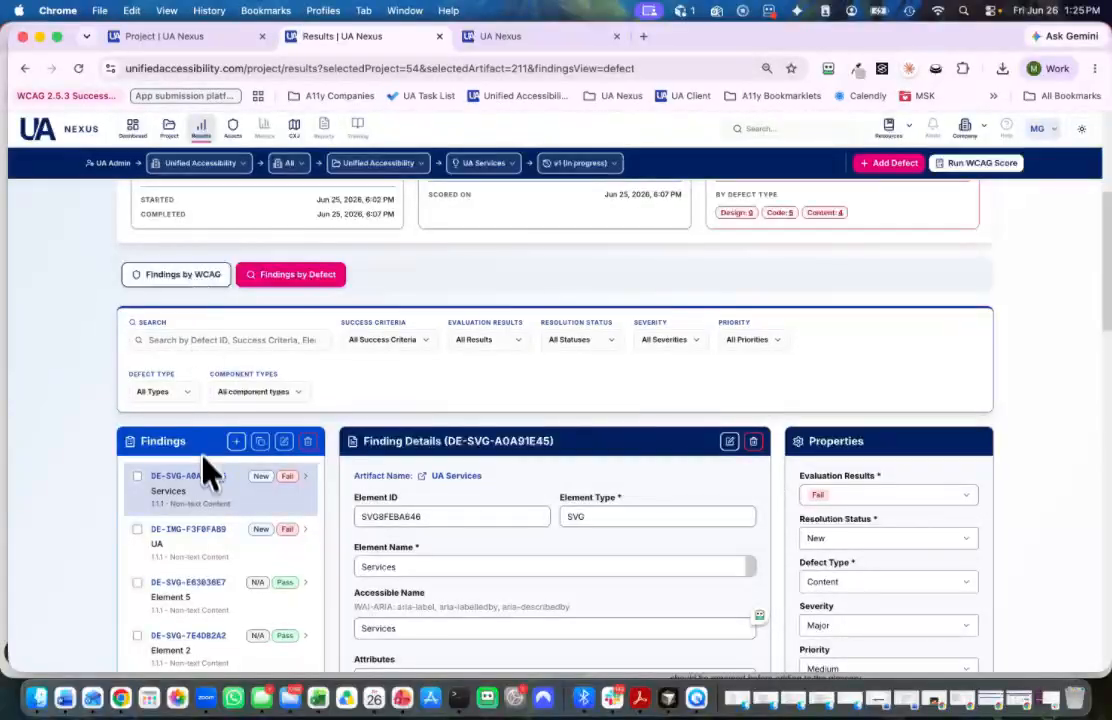
{"action": "left_click", "coordinate": [176, 274]}
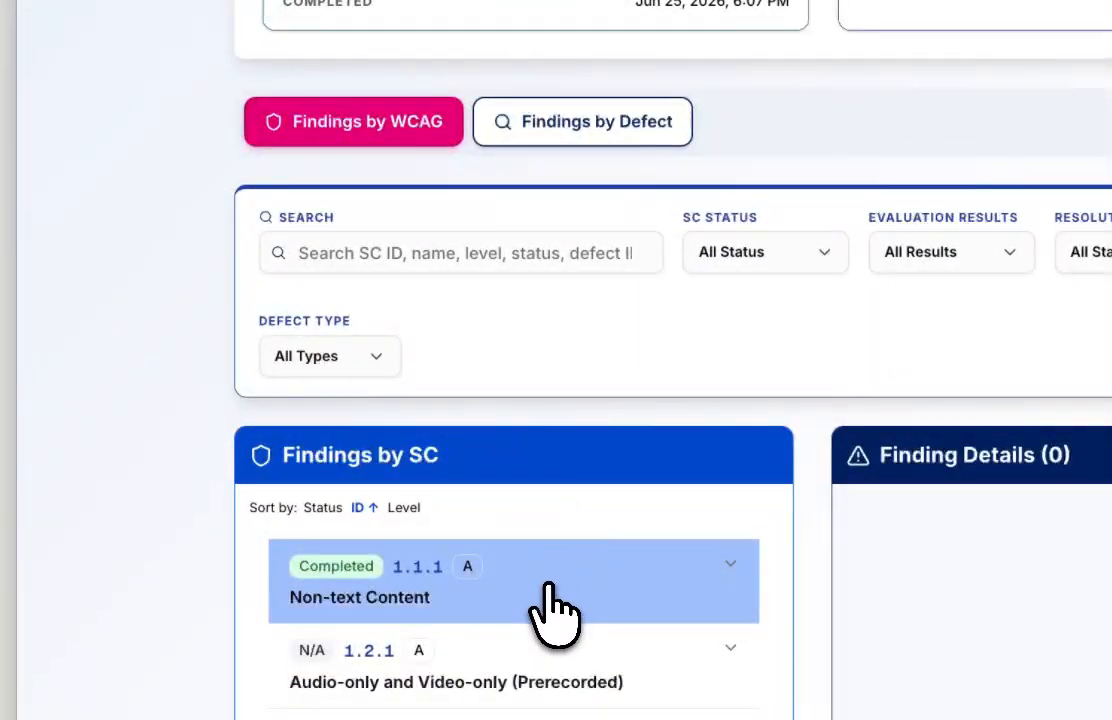
{"action": "left_click", "coordinate": [274, 510]}
{"action": "scroll", "coordinate": [548, 585], "scroll_direction": "down", "scroll_amount": 2}
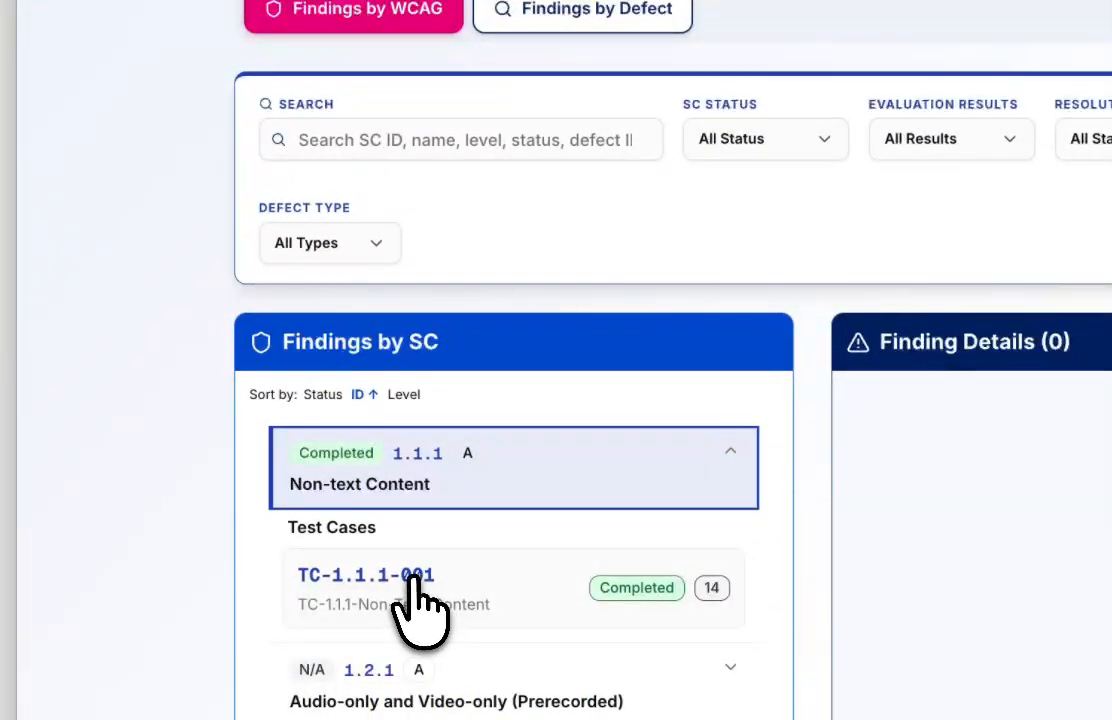
{"action": "left_click", "coordinate": [412, 580]}
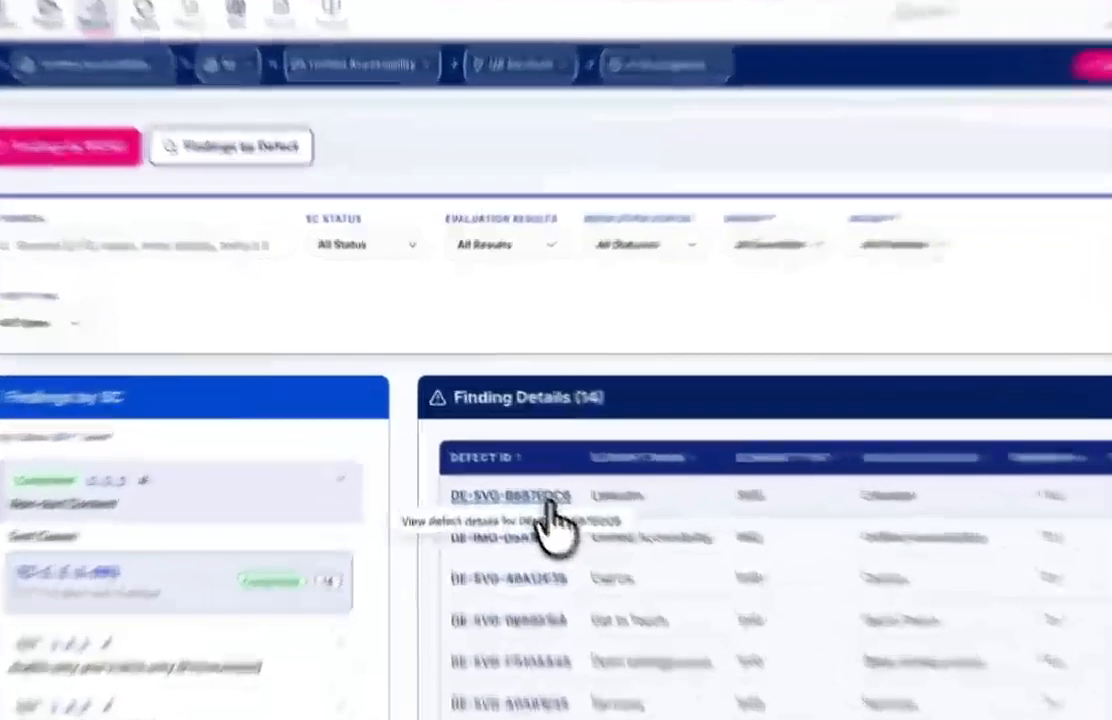
Open the LinkedIn SVG finding DE-SVG-B687EDC6 and read its observation, reproduction steps, expected behavior, remediation, code snippet and properties
{"action": "left_click", "coordinate": [548, 506]}
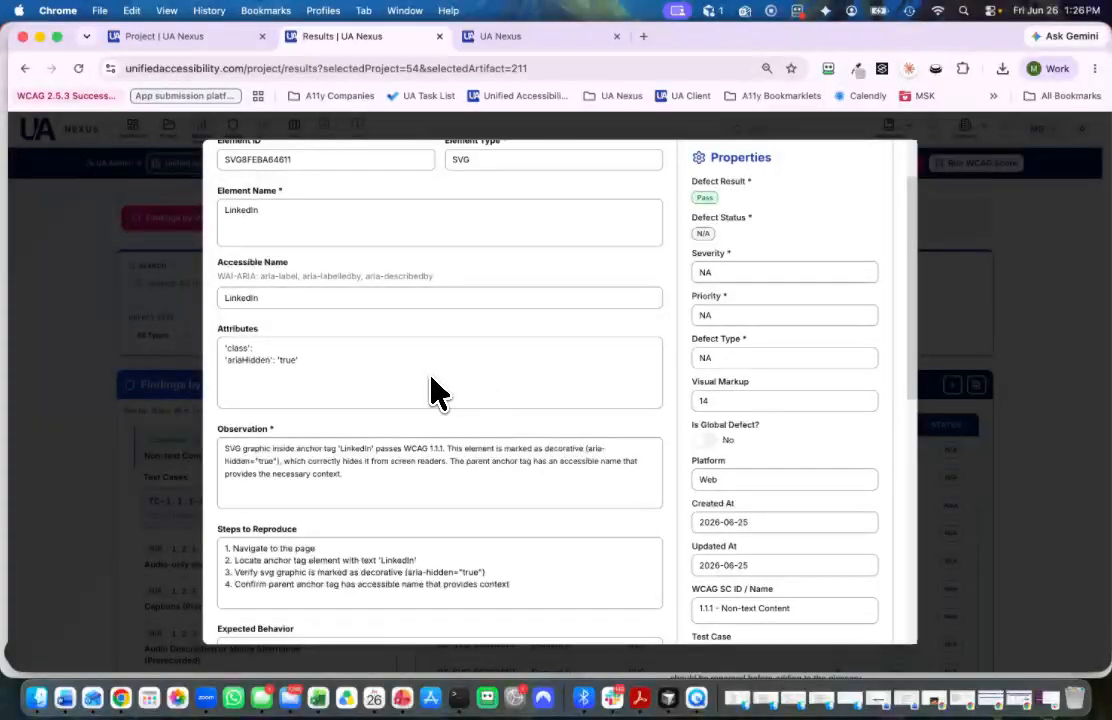
{"action": "scroll", "coordinate": [436, 395], "scroll_direction": "down", "scroll_amount": 3}
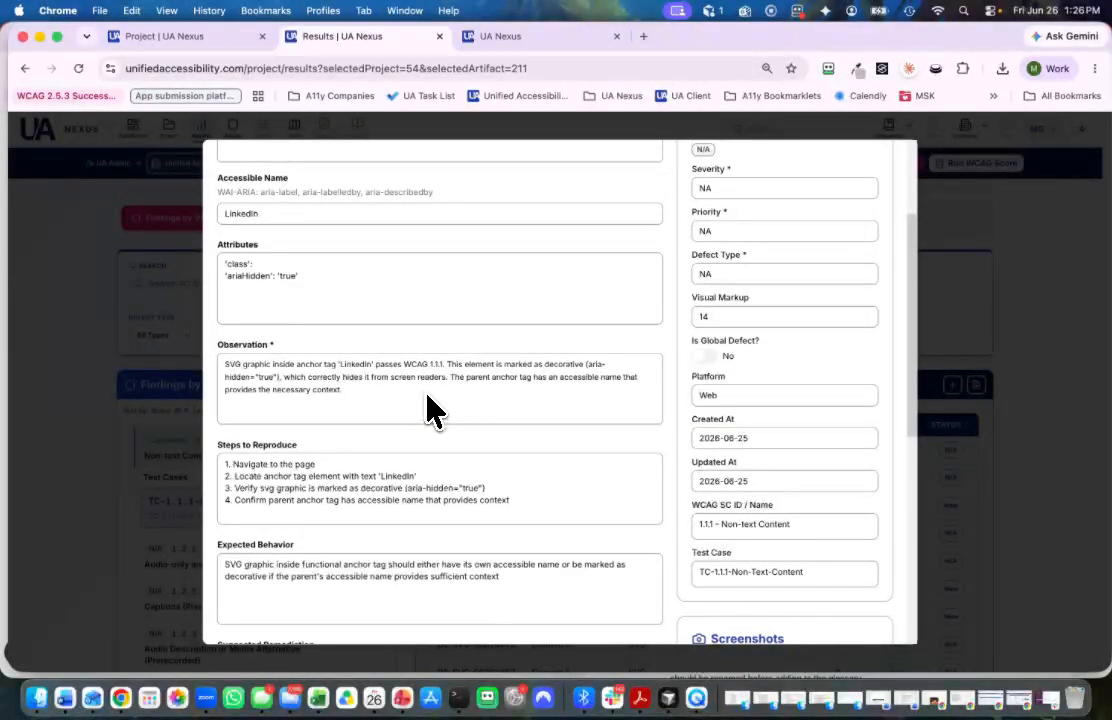
{"action": "scroll", "coordinate": [503, 479], "scroll_direction": "up", "scroll_amount": 1}
{"action": "scroll", "coordinate": [510, 488], "scroll_direction": "down", "scroll_amount": 4}
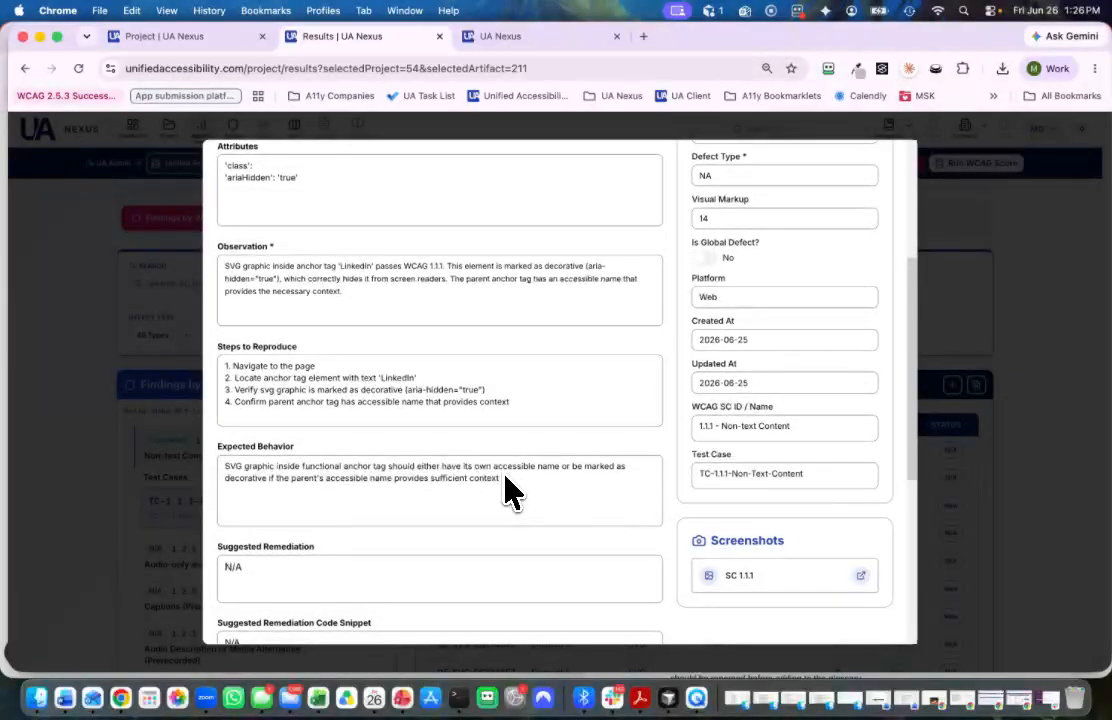
{"action": "scroll", "coordinate": [530, 508], "scroll_direction": "down", "scroll_amount": 5}
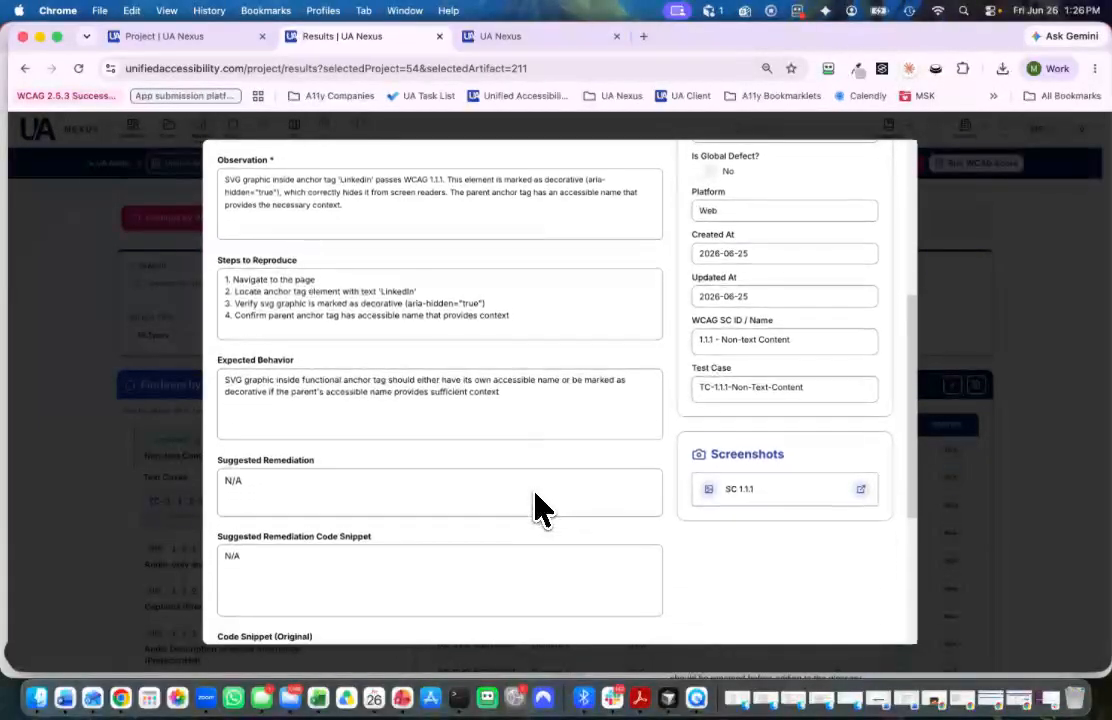
{"action": "scroll", "coordinate": [567, 492], "scroll_direction": "up", "scroll_amount": 12}
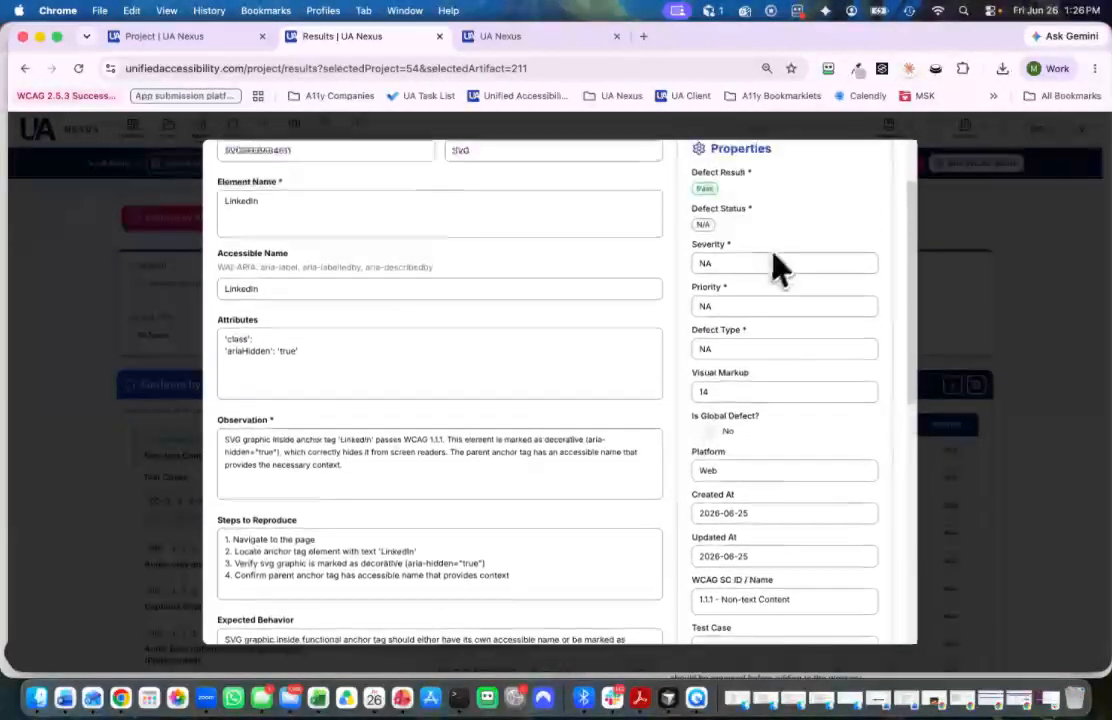
{"action": "scroll", "coordinate": [567, 385], "scroll_direction": "down", "scroll_amount": 8}
{"action": "scroll", "coordinate": [567, 385], "scroll_direction": "down", "scroll_amount": 8}
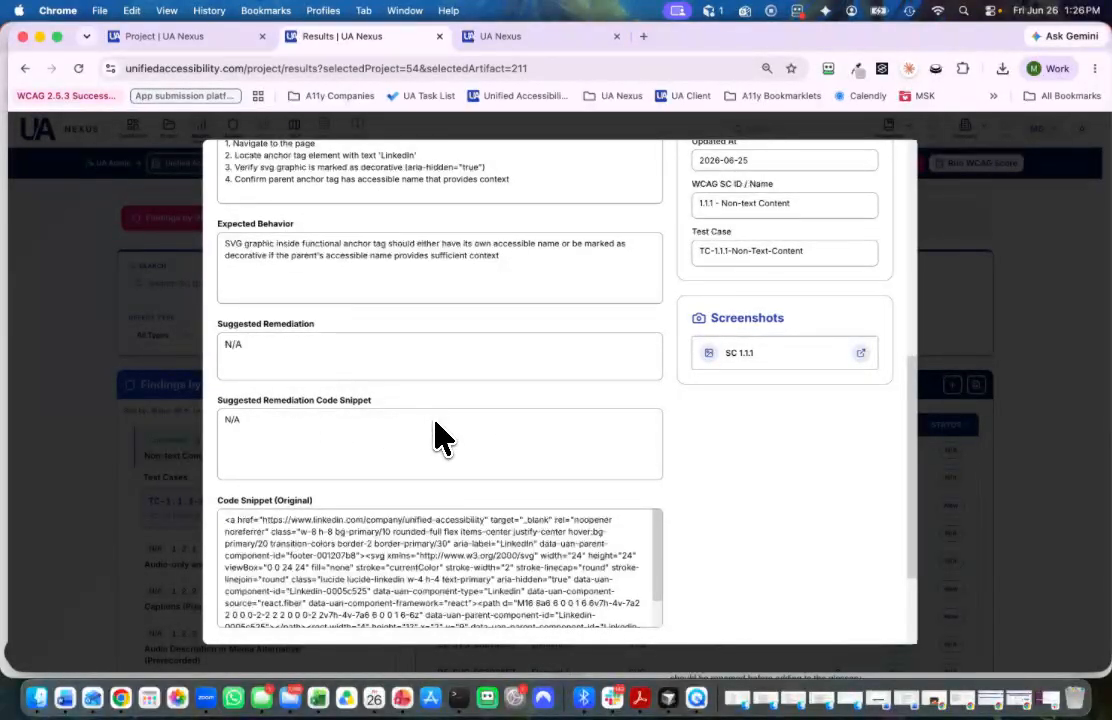
{"action": "scroll", "coordinate": [437, 436], "scroll_direction": "down", "scroll_amount": 3}
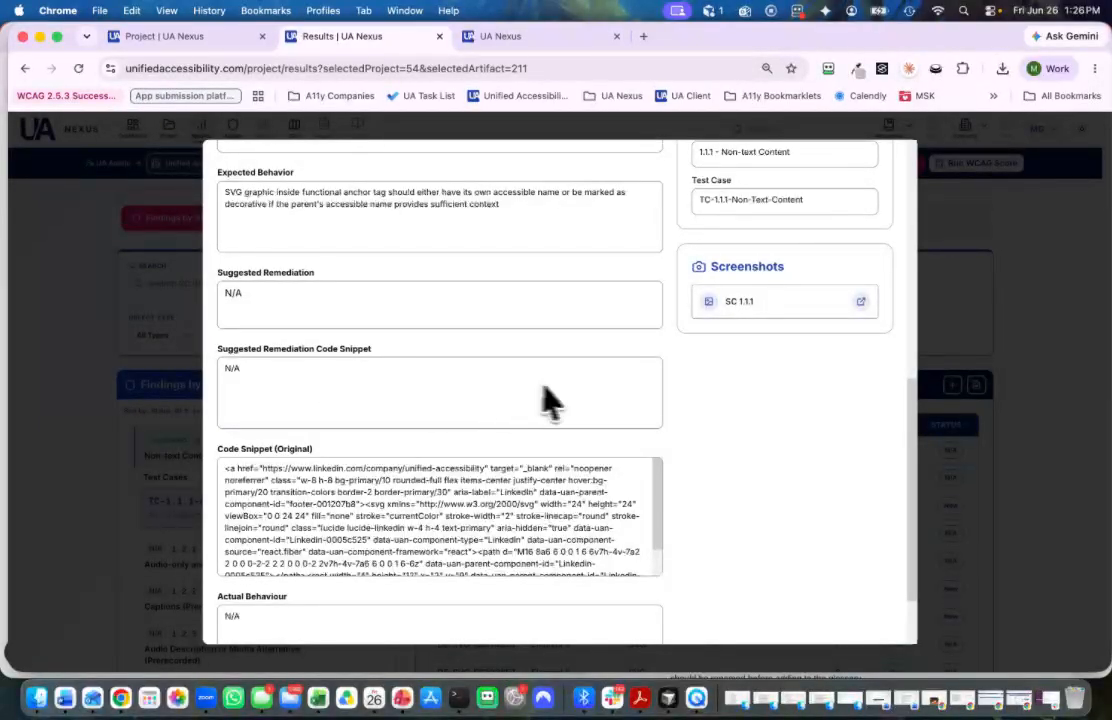
{"action": "scroll", "coordinate": [658, 410], "scroll_direction": "up", "scroll_amount": 2}
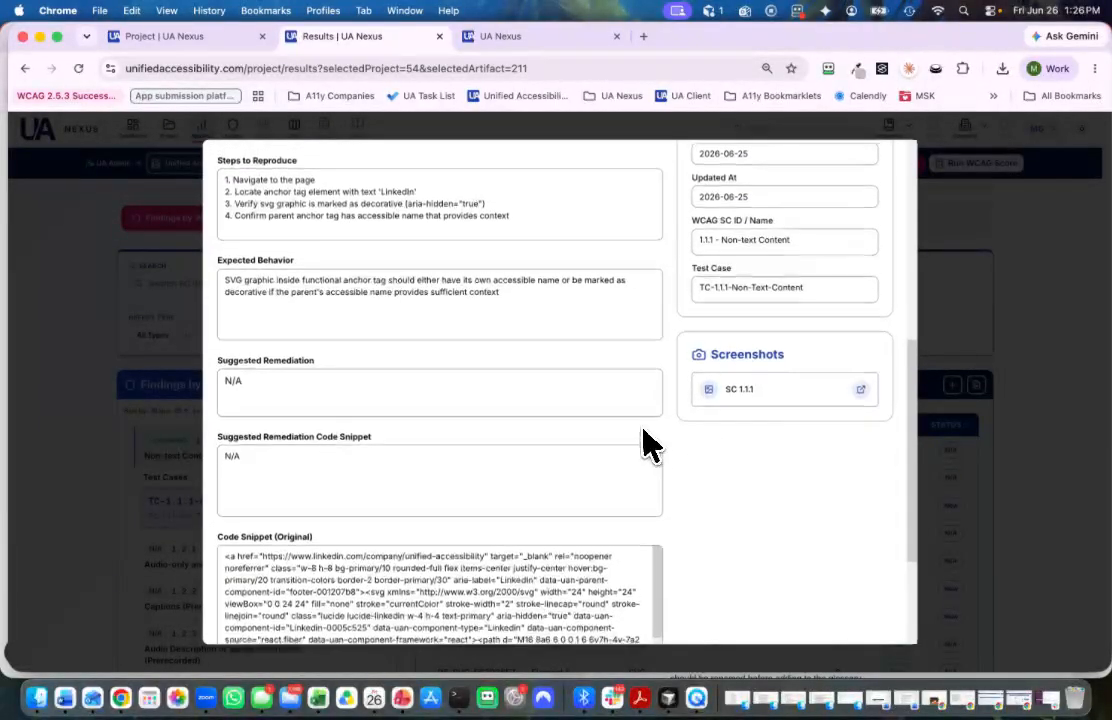
{"action": "scroll", "coordinate": [643, 446], "scroll_direction": "up", "scroll_amount": 4}
{"action": "scroll", "coordinate": [640, 446], "scroll_direction": "up", "scroll_amount": 3}
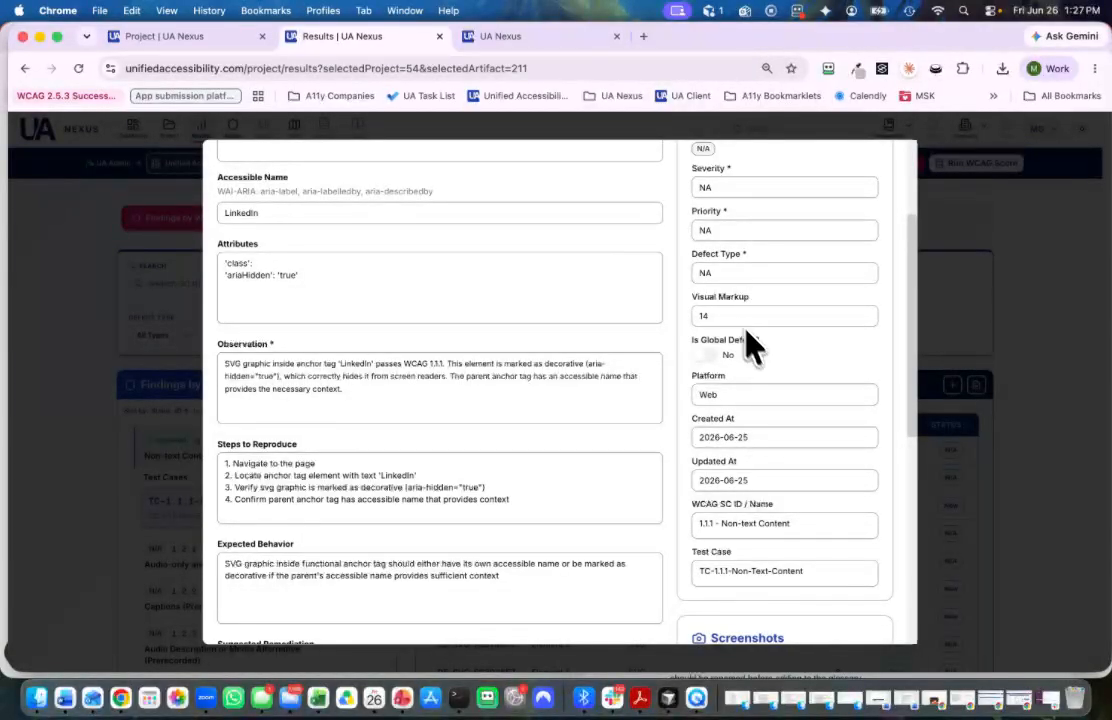
View the SC 1.1.1 screenshot attached to the LinkedIn finding, then close the screenshot and the finding details
{"action": "scroll", "coordinate": [752, 345], "scroll_direction": "down", "scroll_amount": 3}
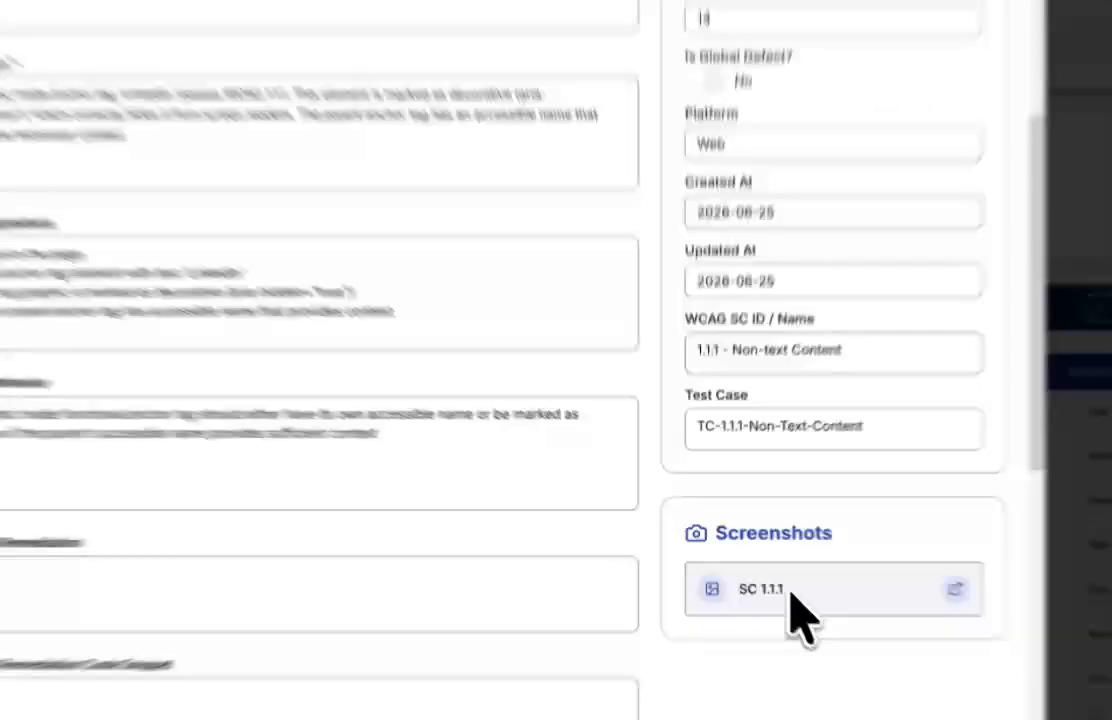
{"action": "left_click", "coordinate": [763, 558]}
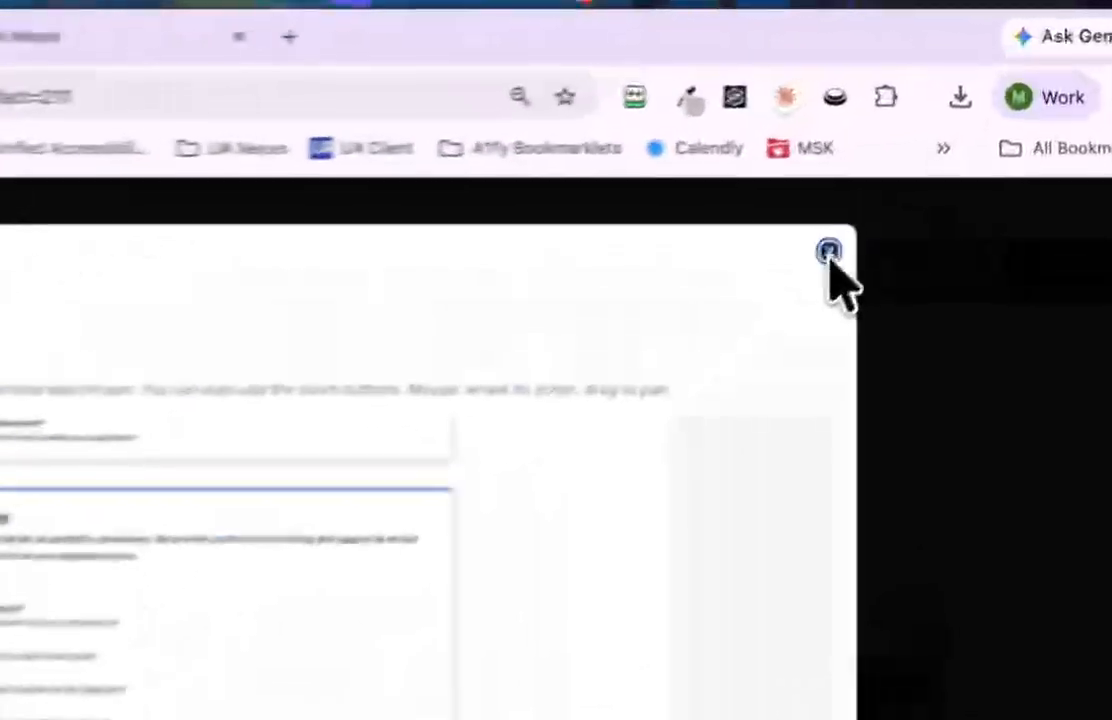
{"action": "left_click", "coordinate": [931, 153]}
{"action": "scroll", "coordinate": [854, 260], "scroll_direction": "up", "scroll_amount": 5}
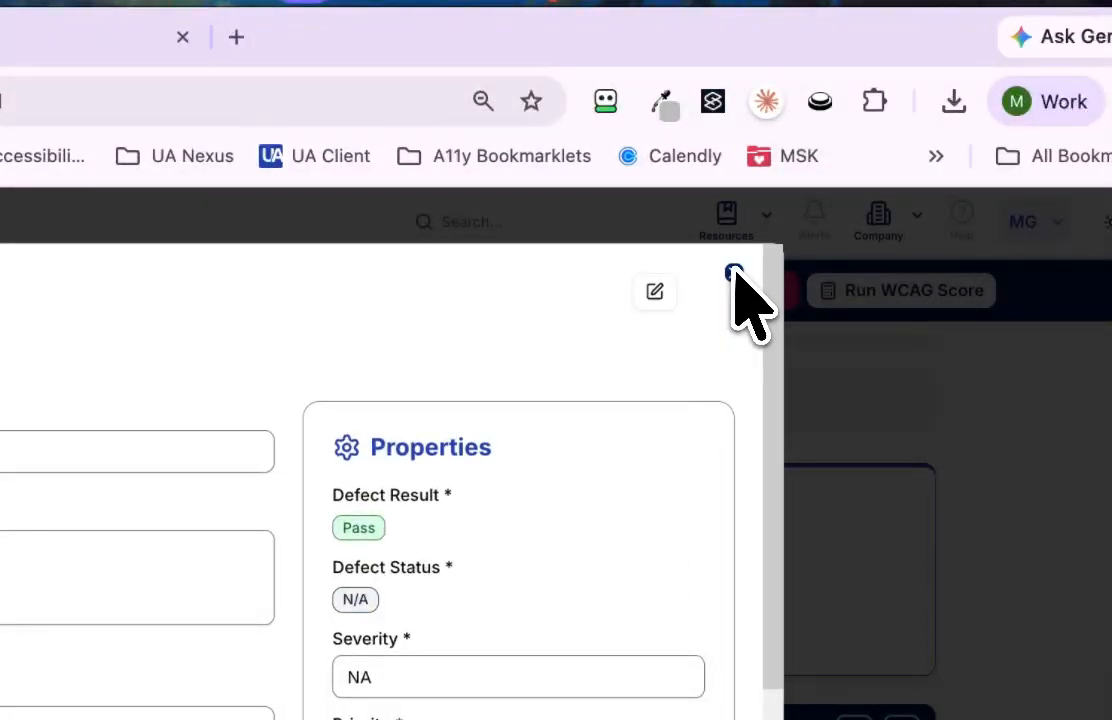
{"action": "left_click", "coordinate": [734, 273]}
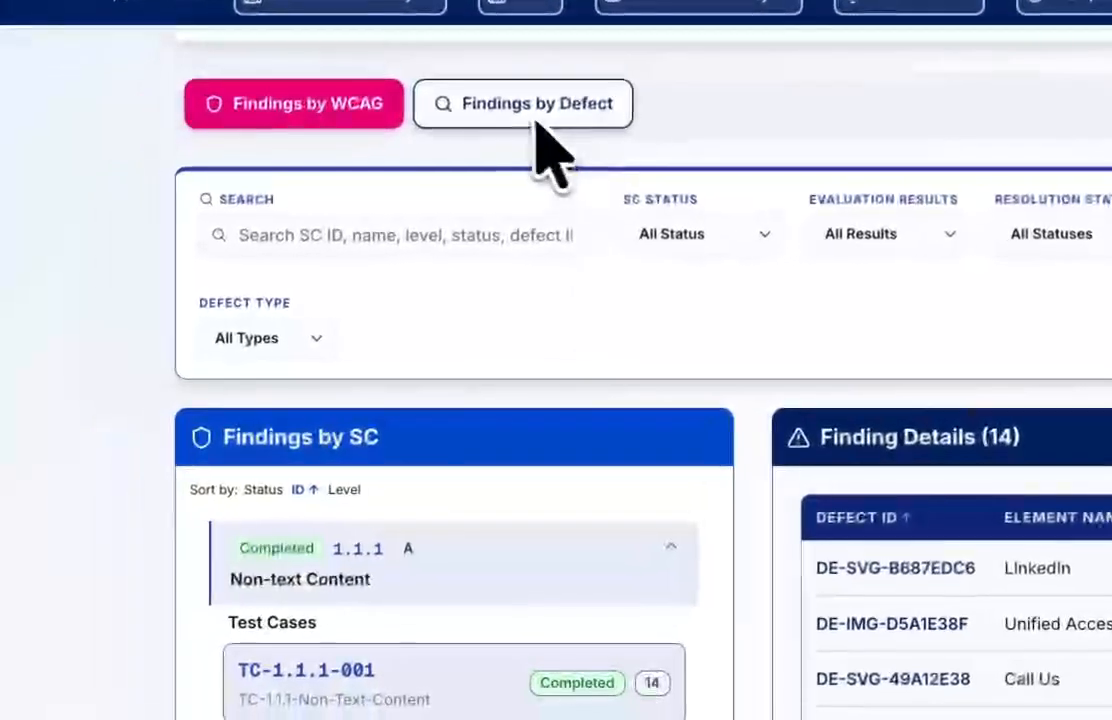
Switch to the findings by defect and review the details and properties of the Services finding DE-SVG-A0A91E45
{"action": "left_click", "coordinate": [415, 145]}
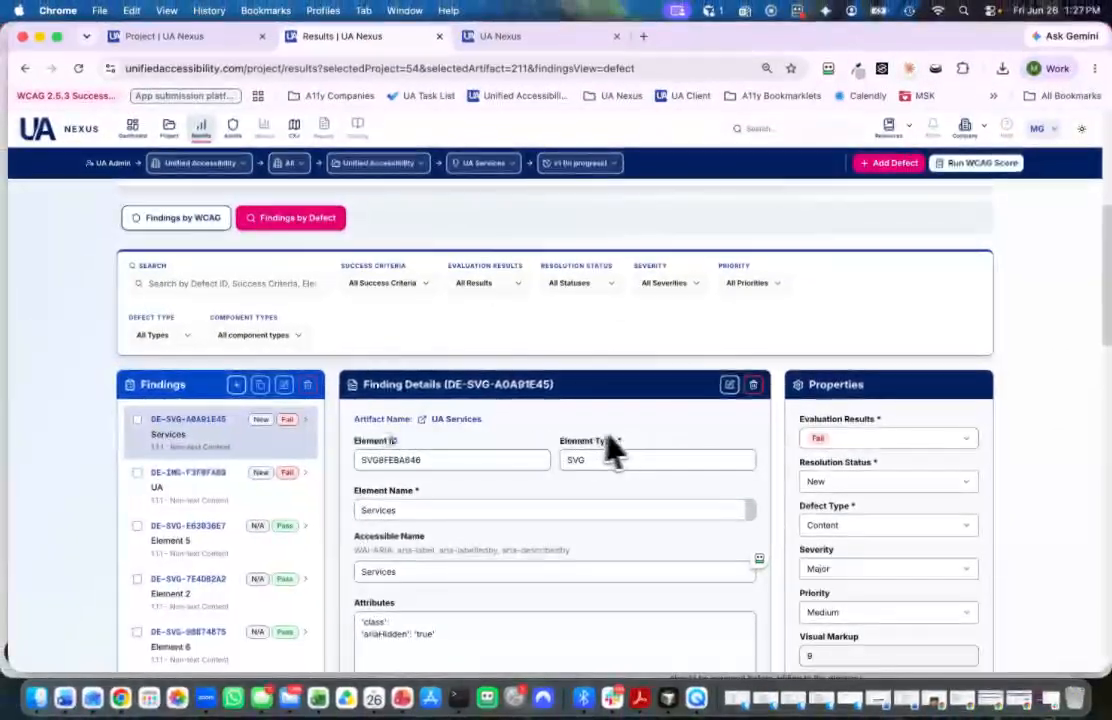
{"action": "scroll", "coordinate": [674, 447], "scroll_direction": "down", "scroll_amount": 3}
{"action": "scroll", "coordinate": [674, 447], "scroll_direction": "down", "scroll_amount": 2}
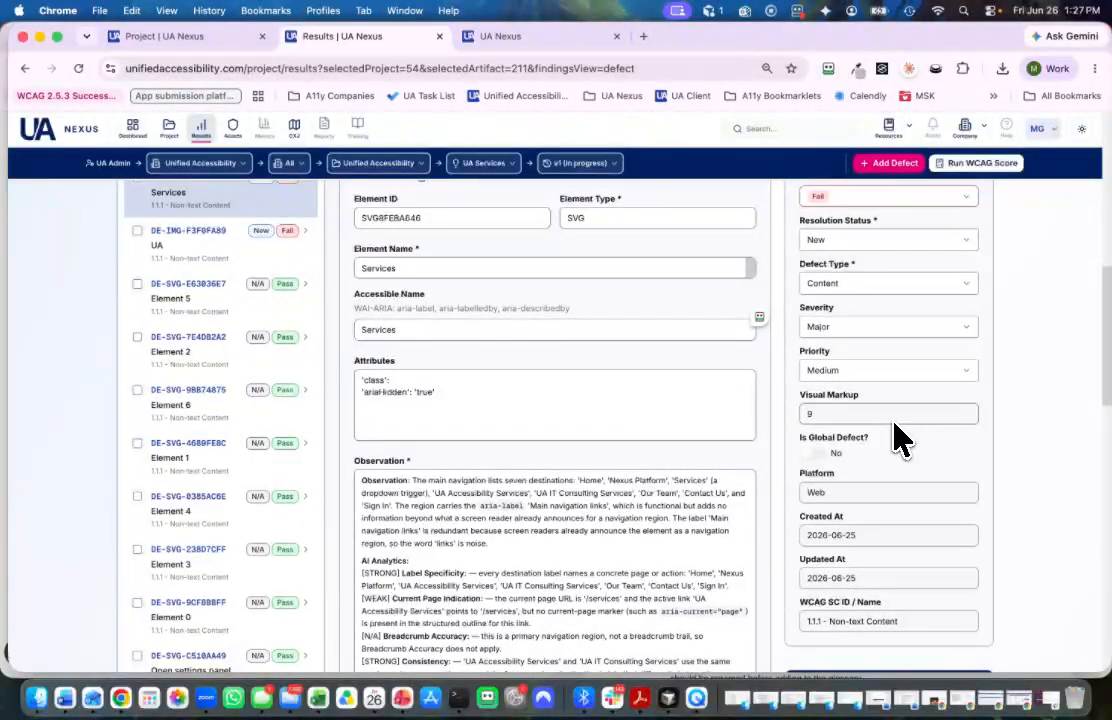
Read the Services finding's observation and reproduction steps, and check its screenshots and associated related findings
{"action": "scroll", "coordinate": [620, 552], "scroll_direction": "down", "scroll_amount": 4}
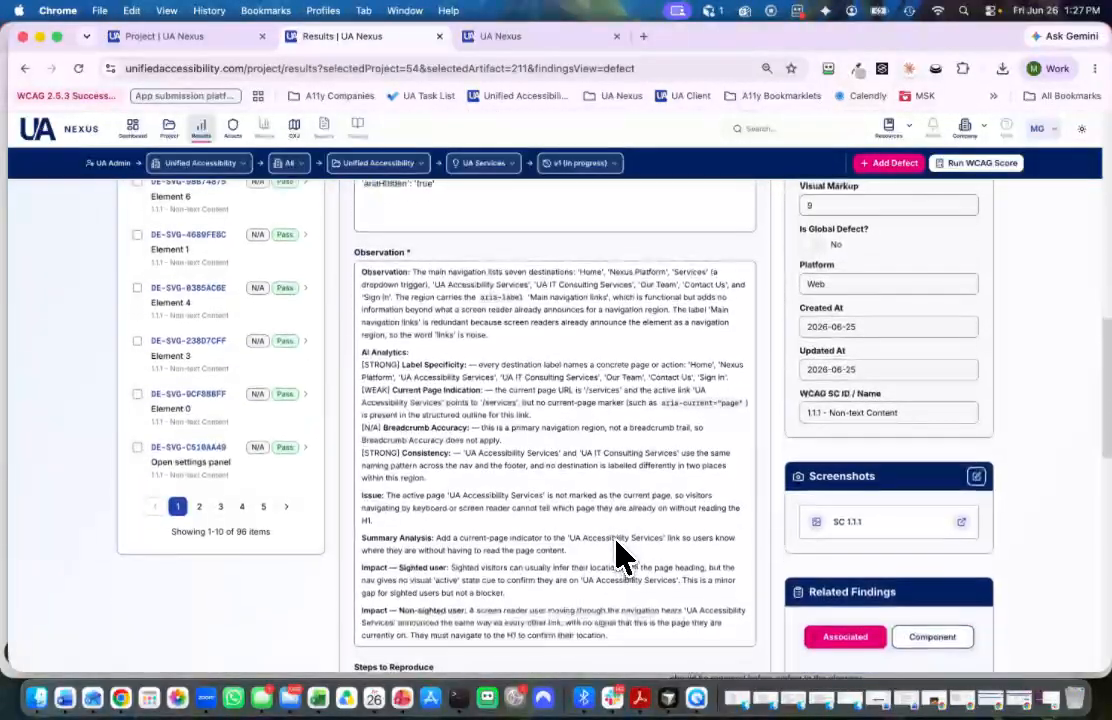
{"action": "scroll", "coordinate": [620, 556], "scroll_direction": "down", "scroll_amount": 2}
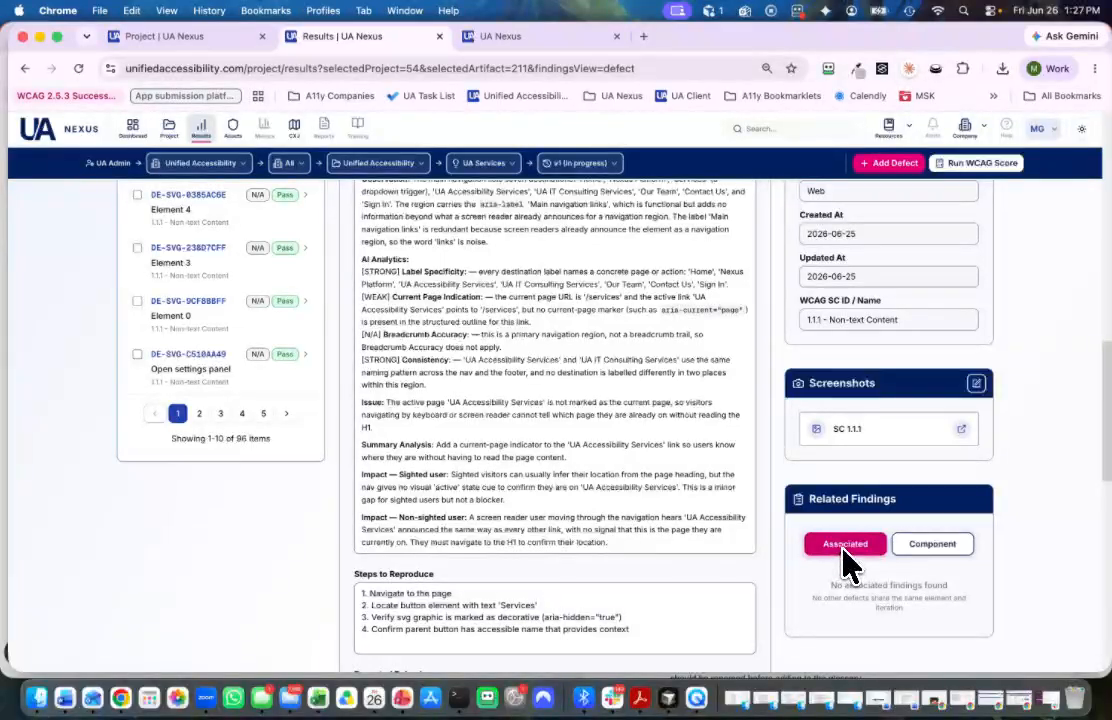
{"action": "scroll", "coordinate": [623, 496], "scroll_direction": "up", "scroll_amount": 3}
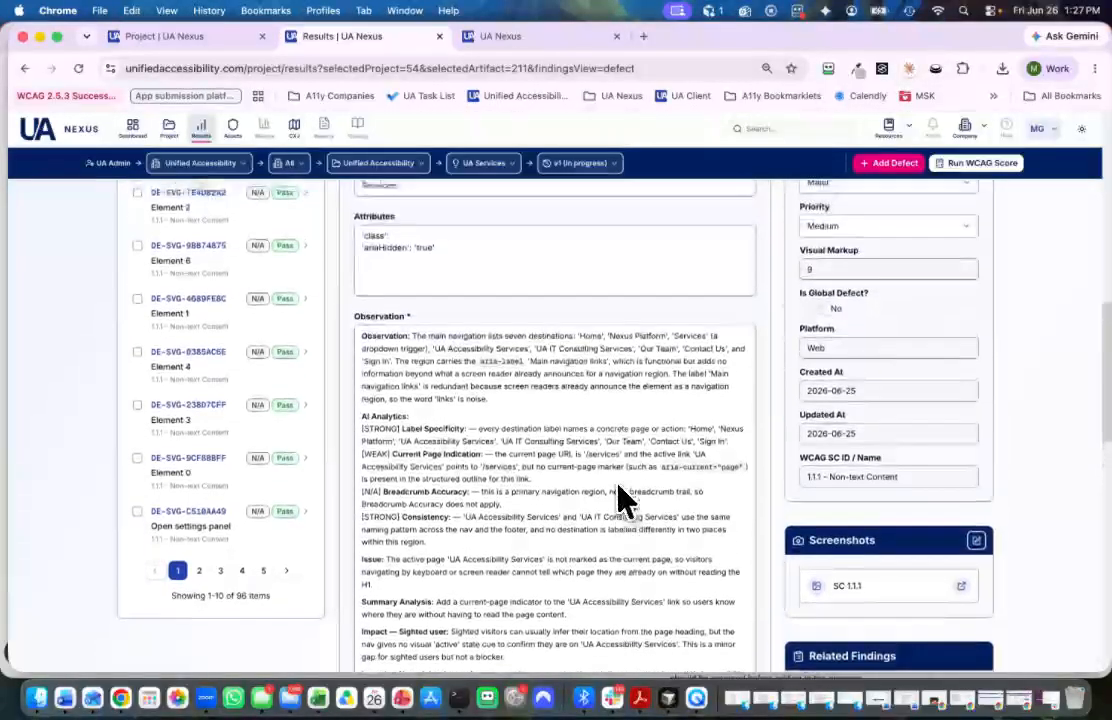
{"action": "scroll", "coordinate": [692, 521], "scroll_direction": "down", "scroll_amount": 3}
{"action": "scroll", "coordinate": [729, 525], "scroll_direction": "down", "scroll_amount": 1}
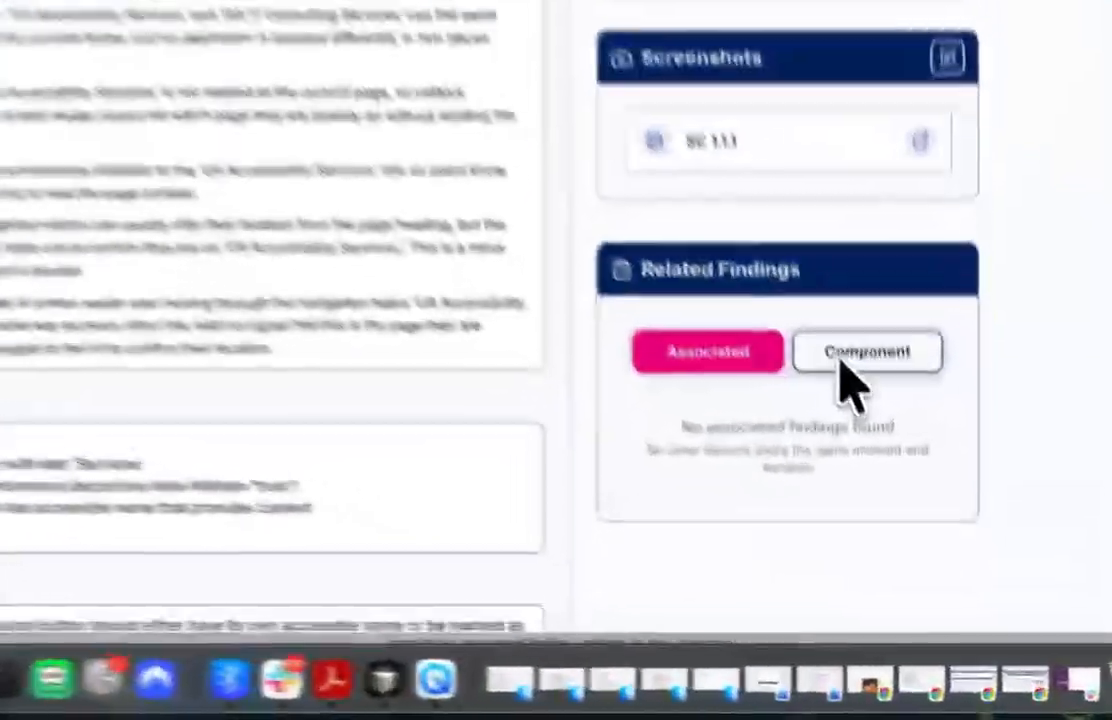
Show the related findings by component for the Services finding and check which artifacts contain the component
{"action": "left_click", "coordinate": [842, 358]}
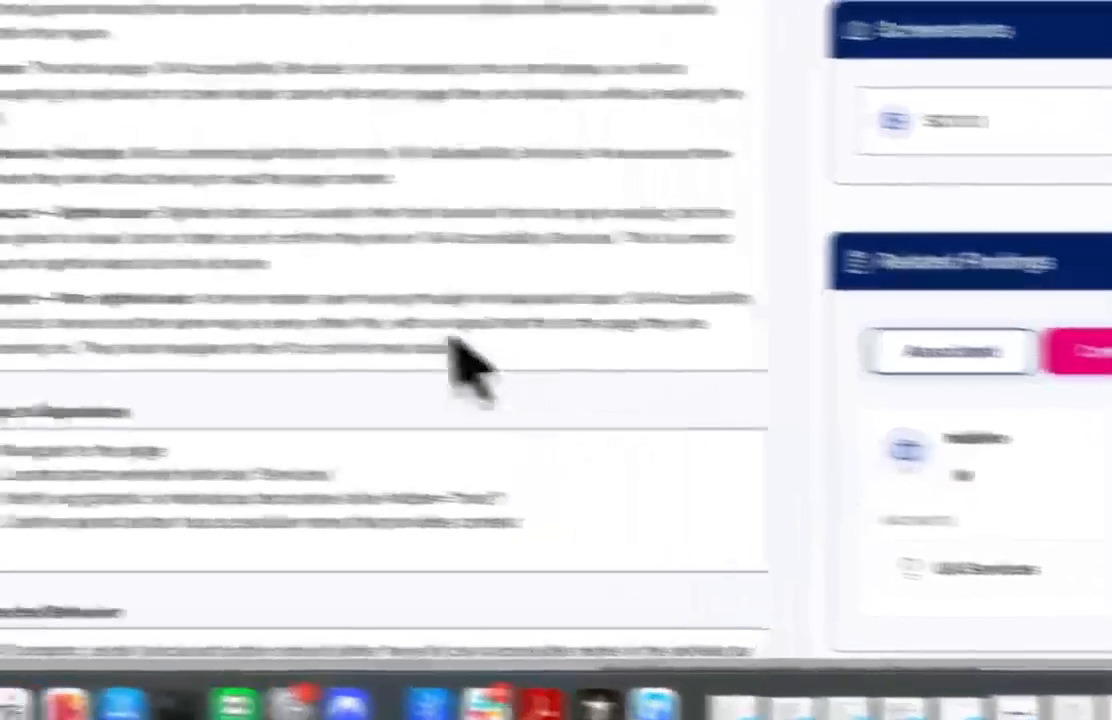
{"action": "scroll", "coordinate": [460, 355], "scroll_direction": "up", "scroll_amount": 5}
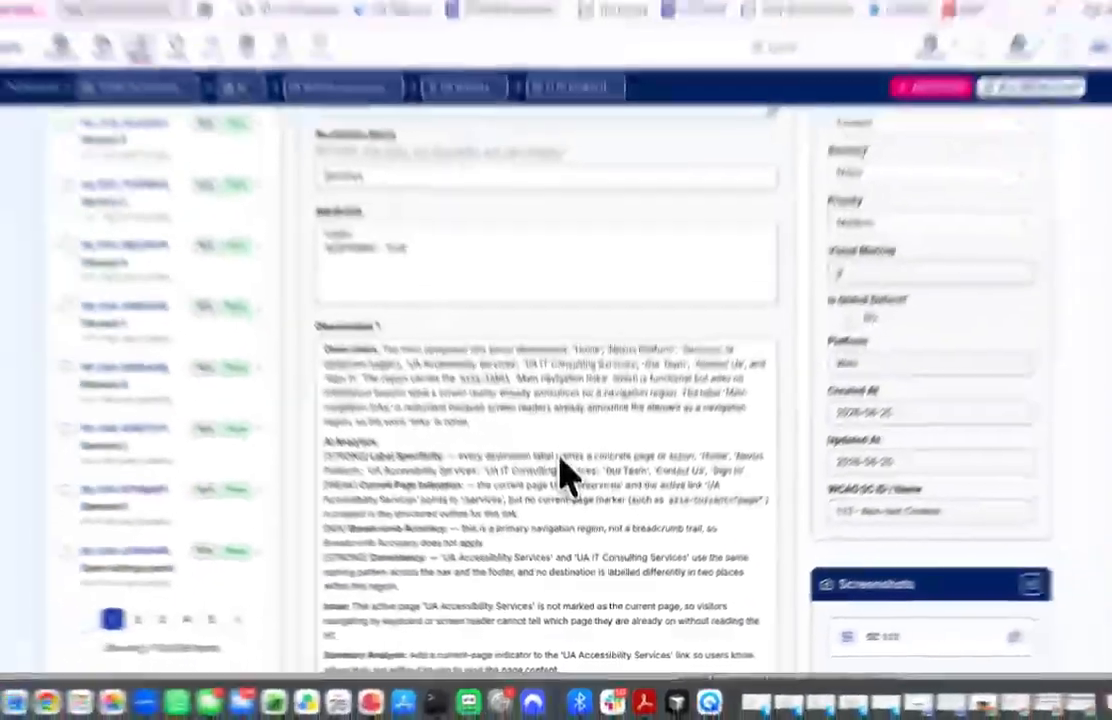
{"action": "scroll", "coordinate": [566, 500], "scroll_direction": "down", "scroll_amount": 10}
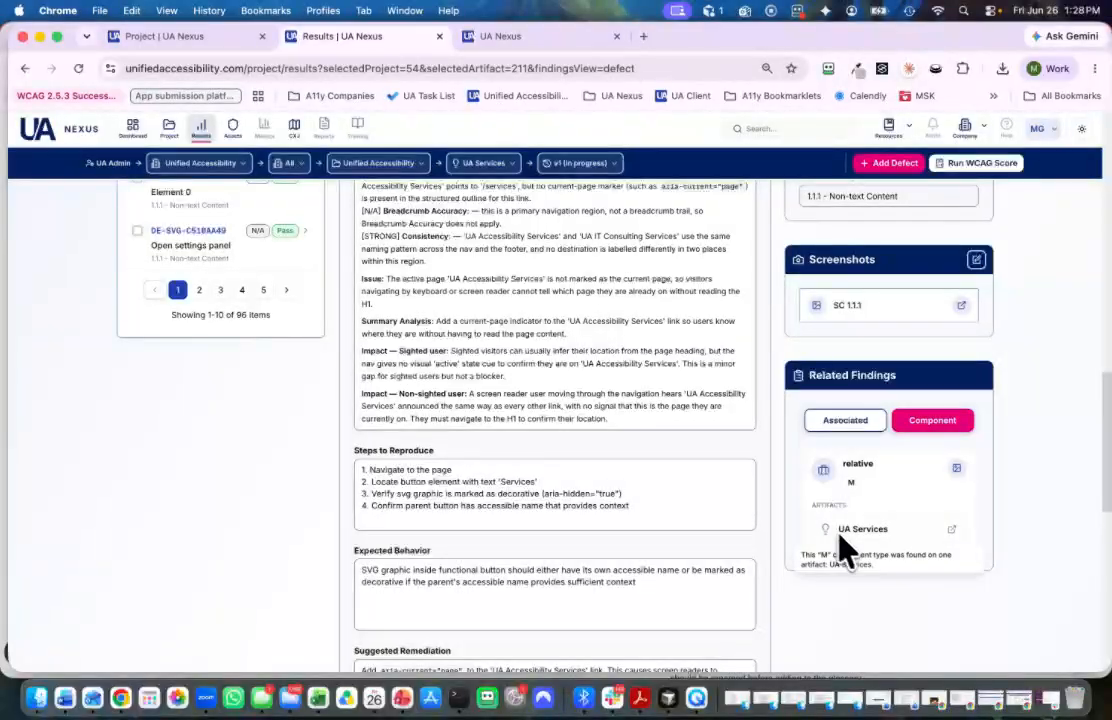
{"action": "mouse_move", "coordinate": [876, 551]}
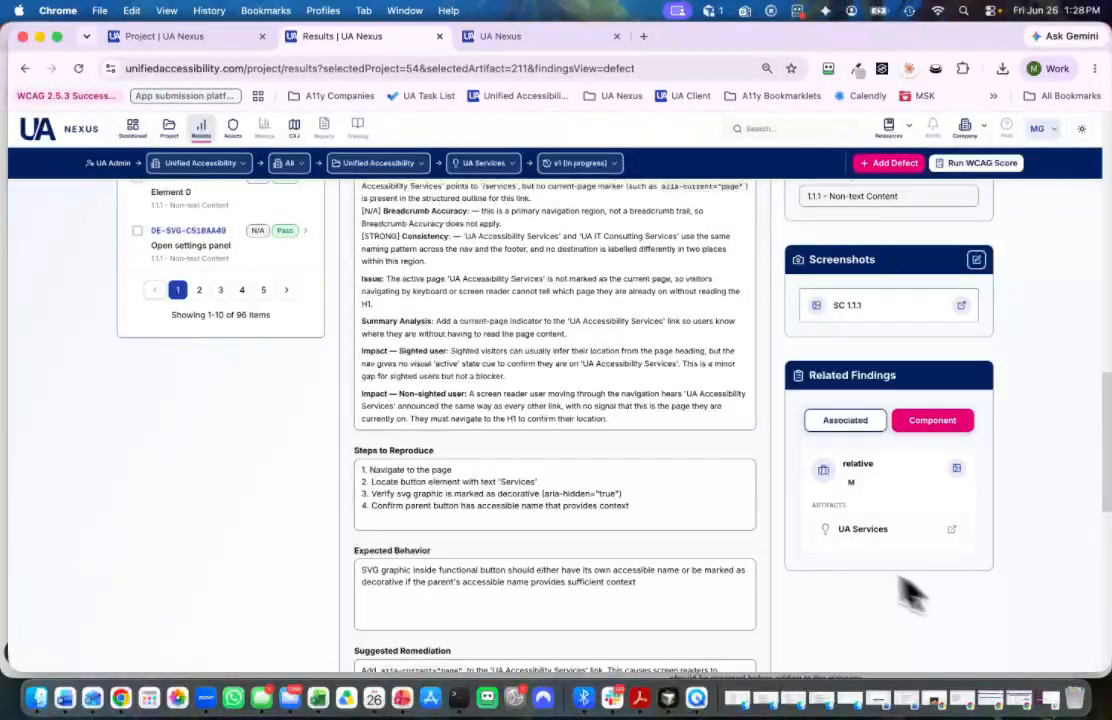
Filter the findings by defect to the component type footer-0007d0ac
{"action": "scroll", "coordinate": [727, 475], "scroll_direction": "up", "scroll_amount": 10}
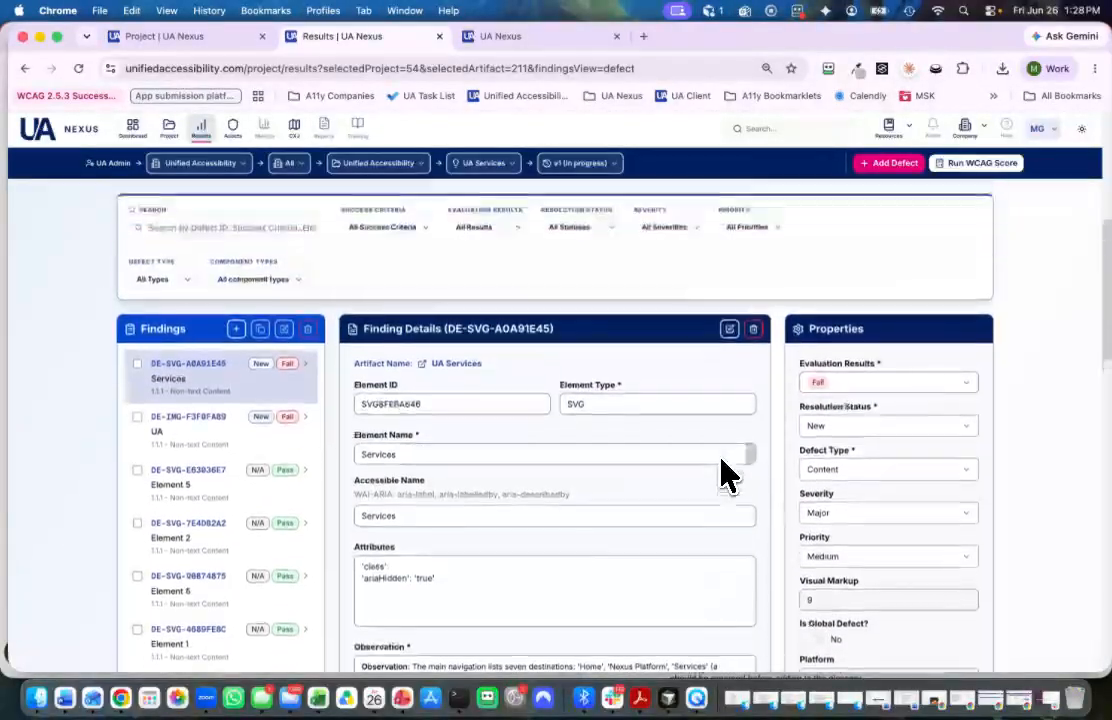
{"action": "scroll", "coordinate": [727, 475], "scroll_direction": "up", "scroll_amount": 2}
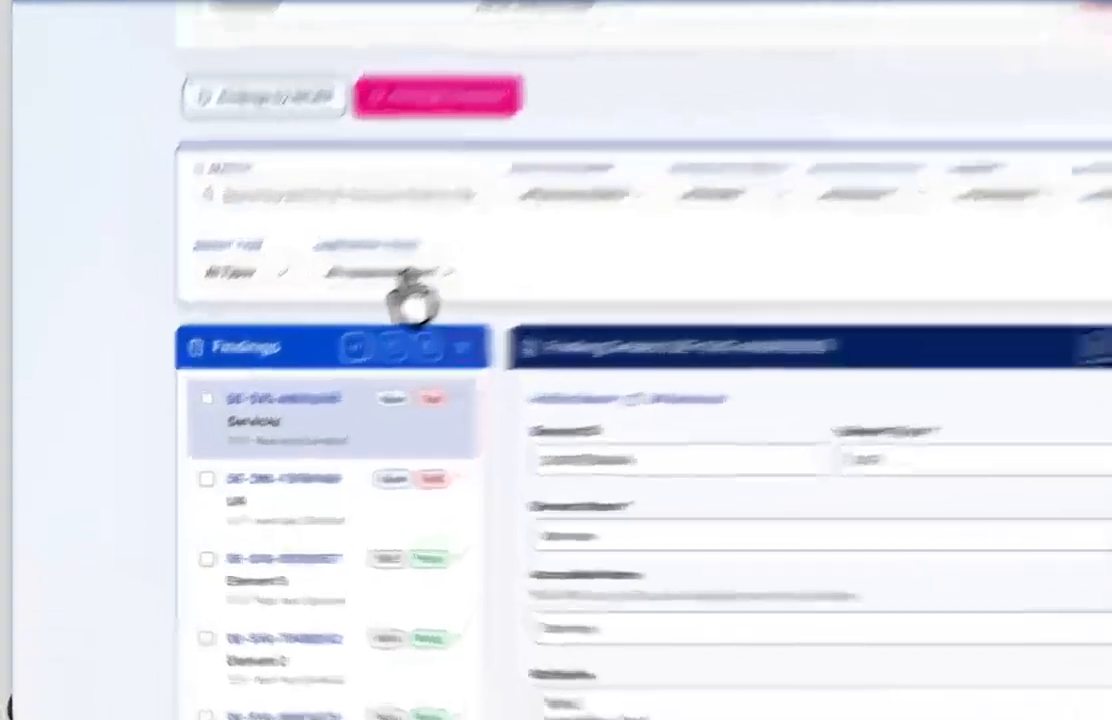
{"action": "left_click", "coordinate": [288, 361]}
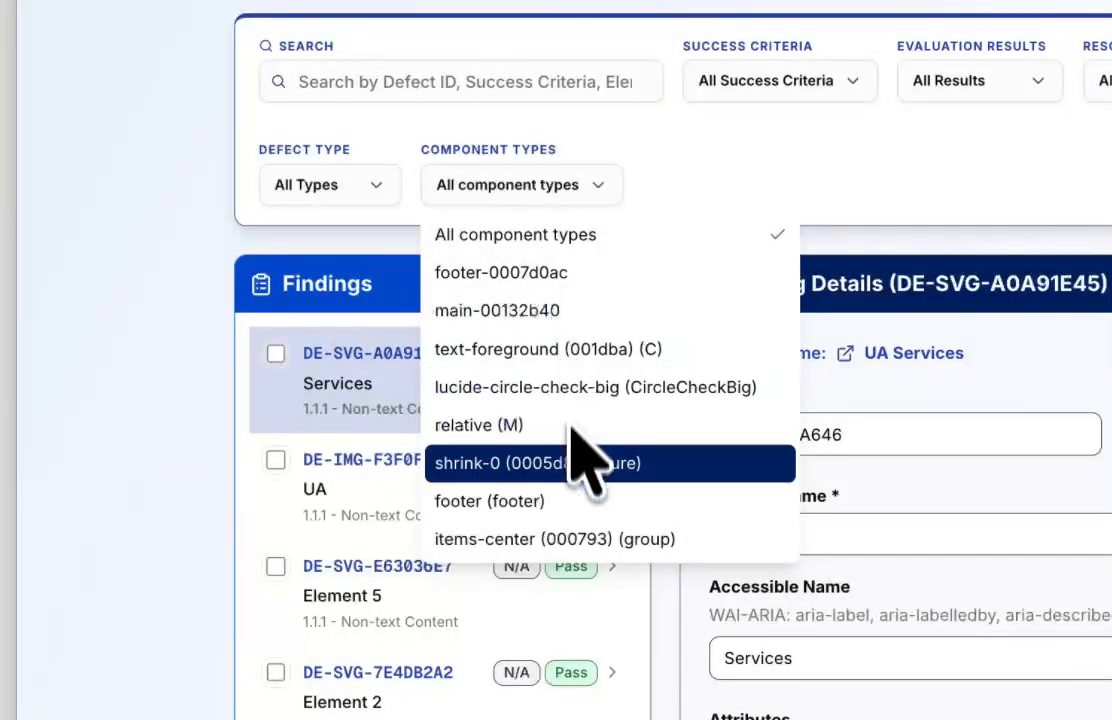
{"action": "left_click", "coordinate": [543, 285]}
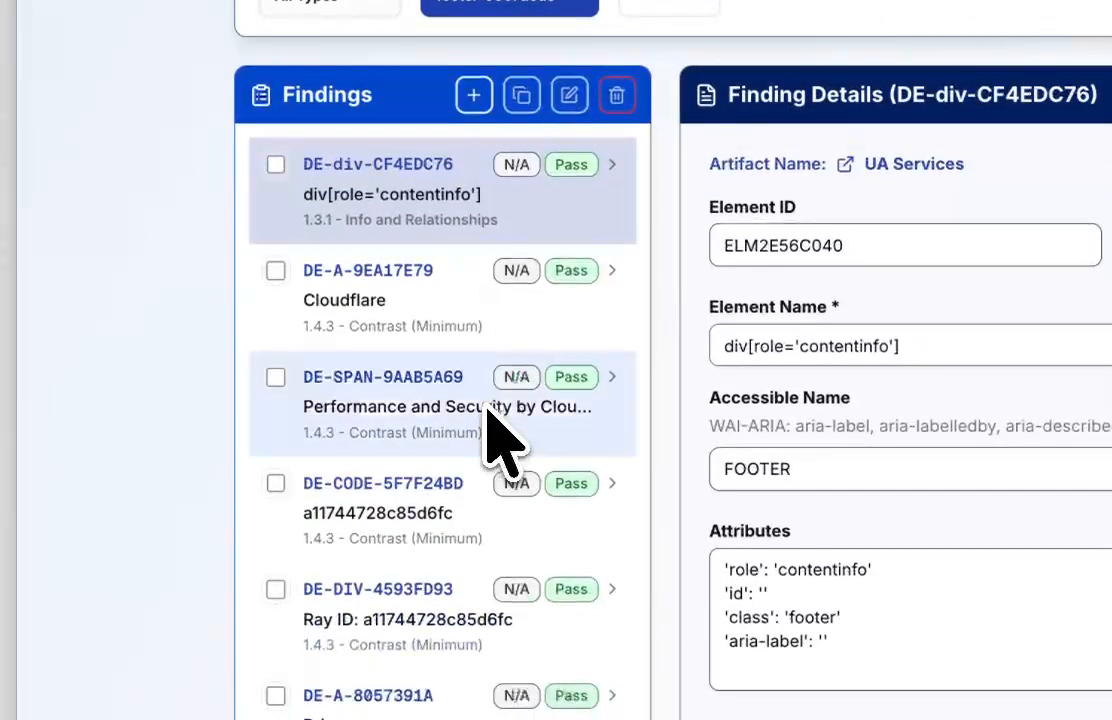
Look through the first page of footer findings, then show the second page and look through its entries
{"action": "scroll", "coordinate": [488, 410], "scroll_direction": "down", "scroll_amount": 2}
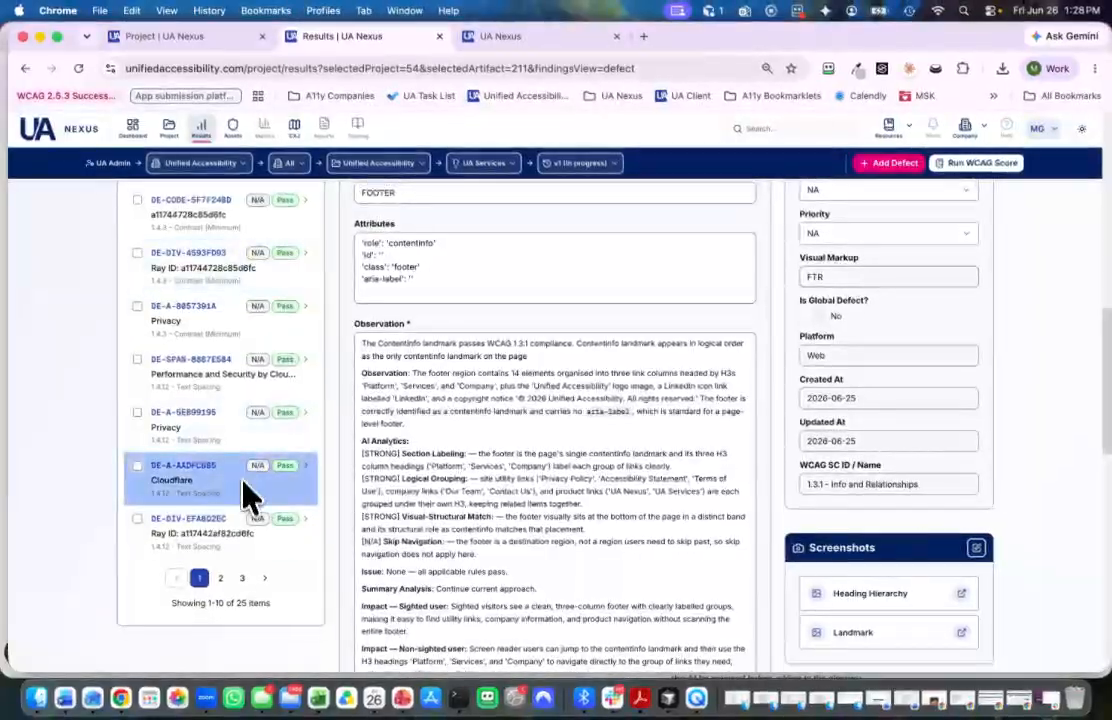
{"action": "left_click", "coordinate": [265, 578]}
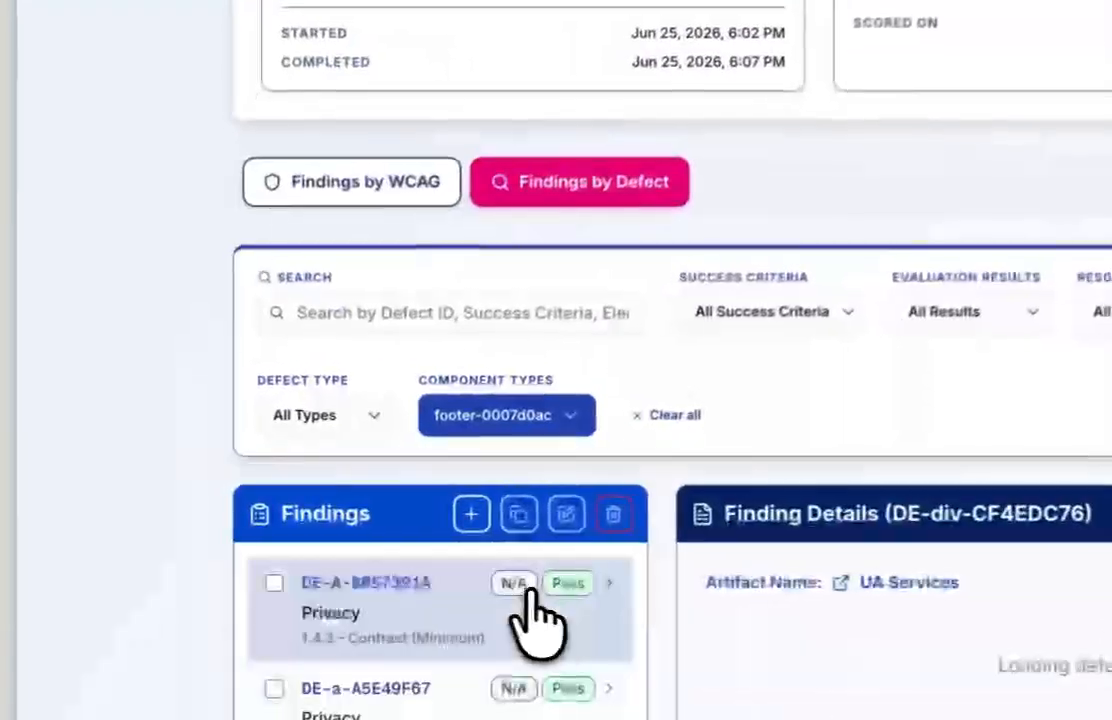
{"action": "scroll", "coordinate": [551, 509], "scroll_direction": "down", "scroll_amount": 8}
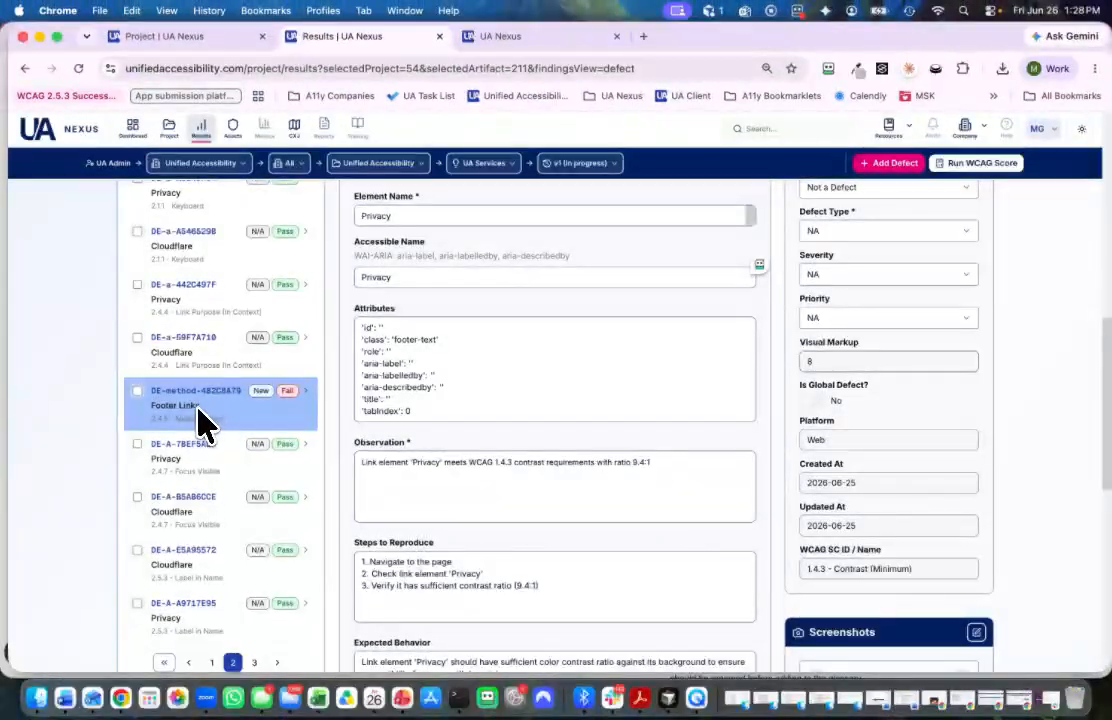
Open the Footer Links finding DE-method-482C8A79 and review its observation, expected behavior, original code snippet, test classification and component information
{"action": "left_click", "coordinate": [253, 413]}
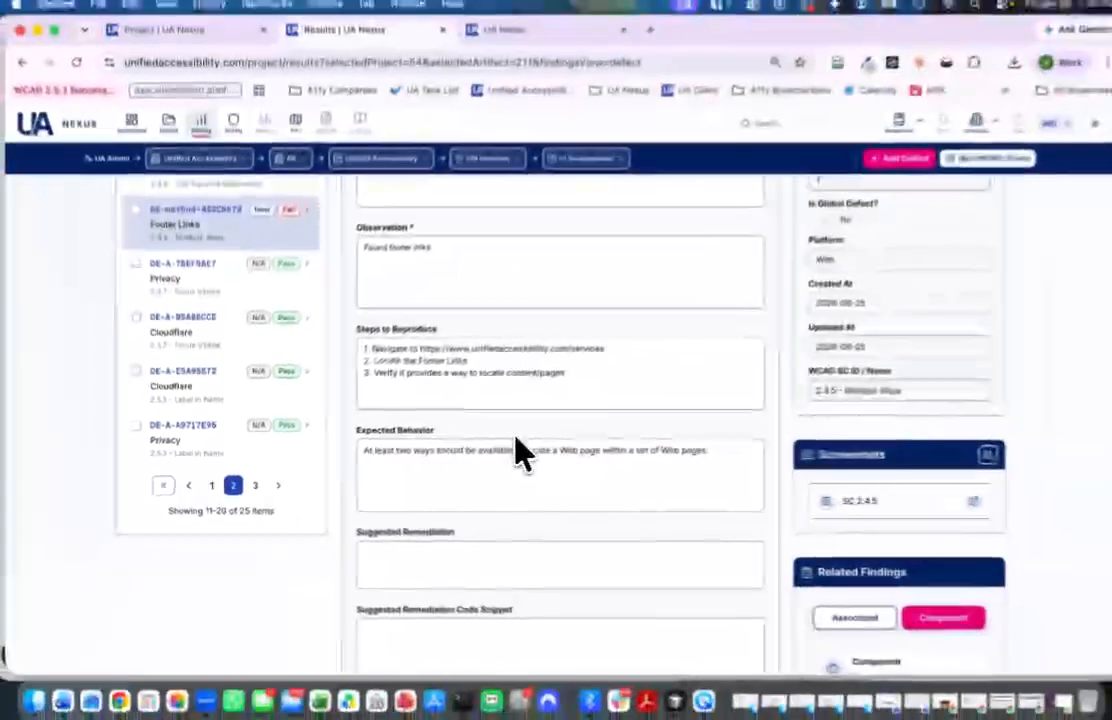
{"action": "scroll", "coordinate": [514, 453], "scroll_direction": "down", "scroll_amount": 2}
{"action": "scroll", "coordinate": [514, 453], "scroll_direction": "down", "scroll_amount": 8}
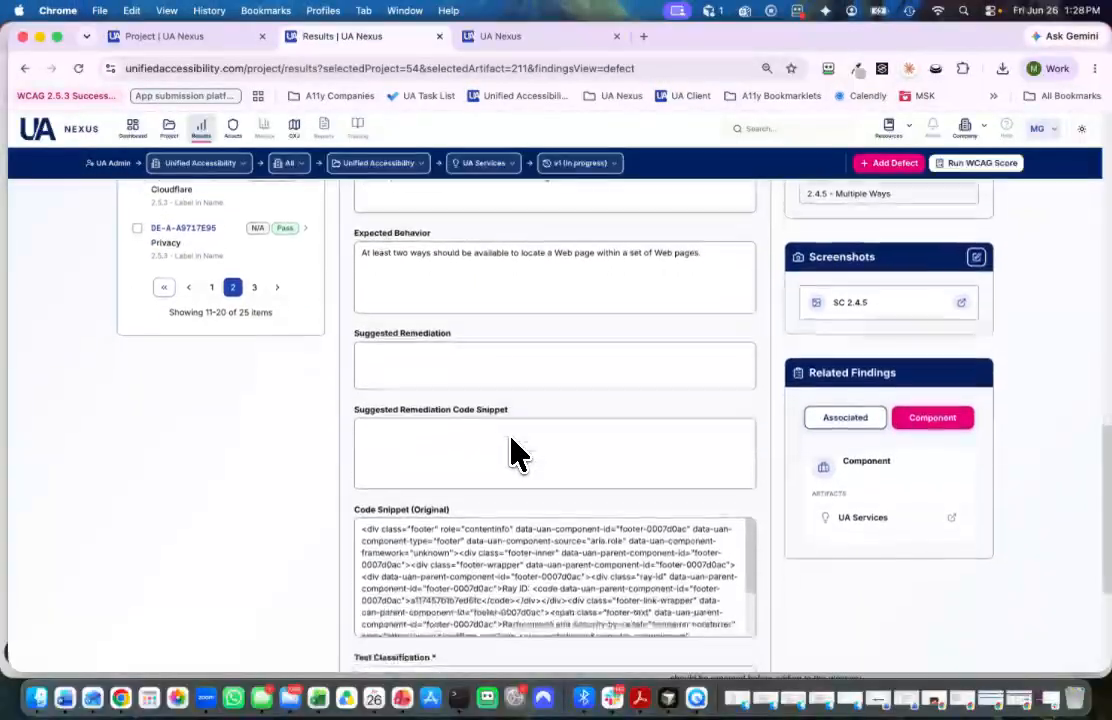
{"action": "scroll", "coordinate": [800, 521], "scroll_direction": "down", "scroll_amount": 5}
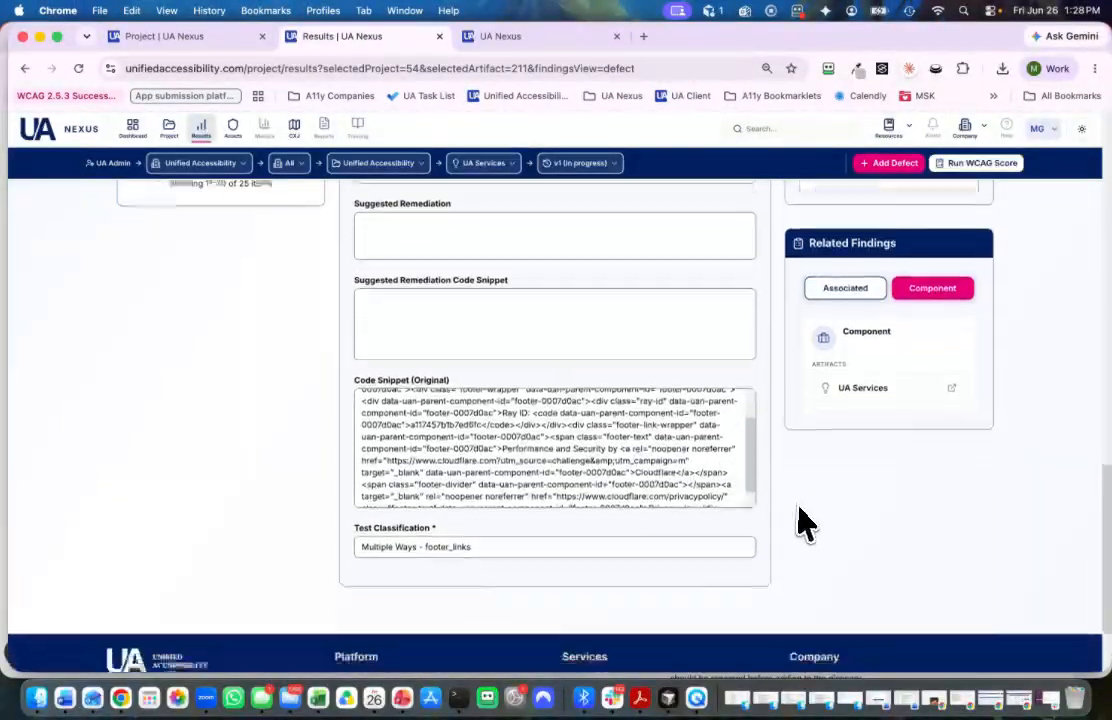
{"action": "scroll", "coordinate": [797, 500], "scroll_direction": "up", "scroll_amount": 1}
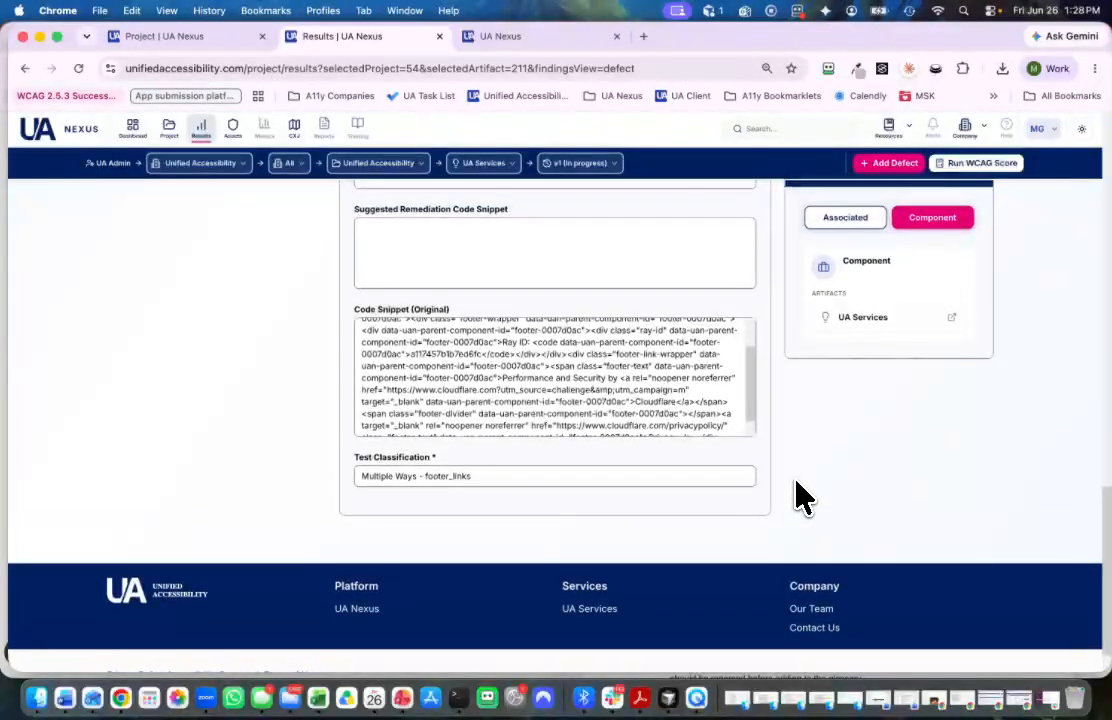
{"action": "scroll", "coordinate": [815, 495], "scroll_direction": "up", "scroll_amount": 12}
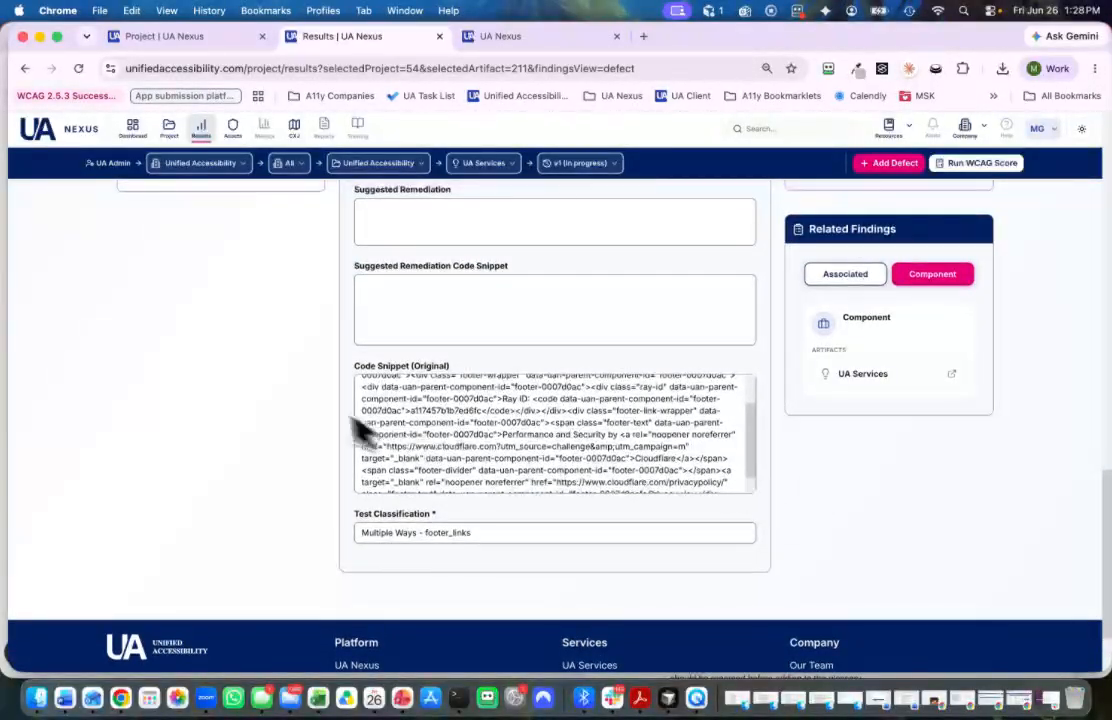
{"action": "scroll", "coordinate": [310, 410], "scroll_direction": "up", "scroll_amount": 2}
Show the third page of footer findings, review the Privacy finding DE-A-5D49AE92, and return to the audit results metrics
{"action": "scroll", "coordinate": [293, 454], "scroll_direction": "down", "scroll_amount": 5}
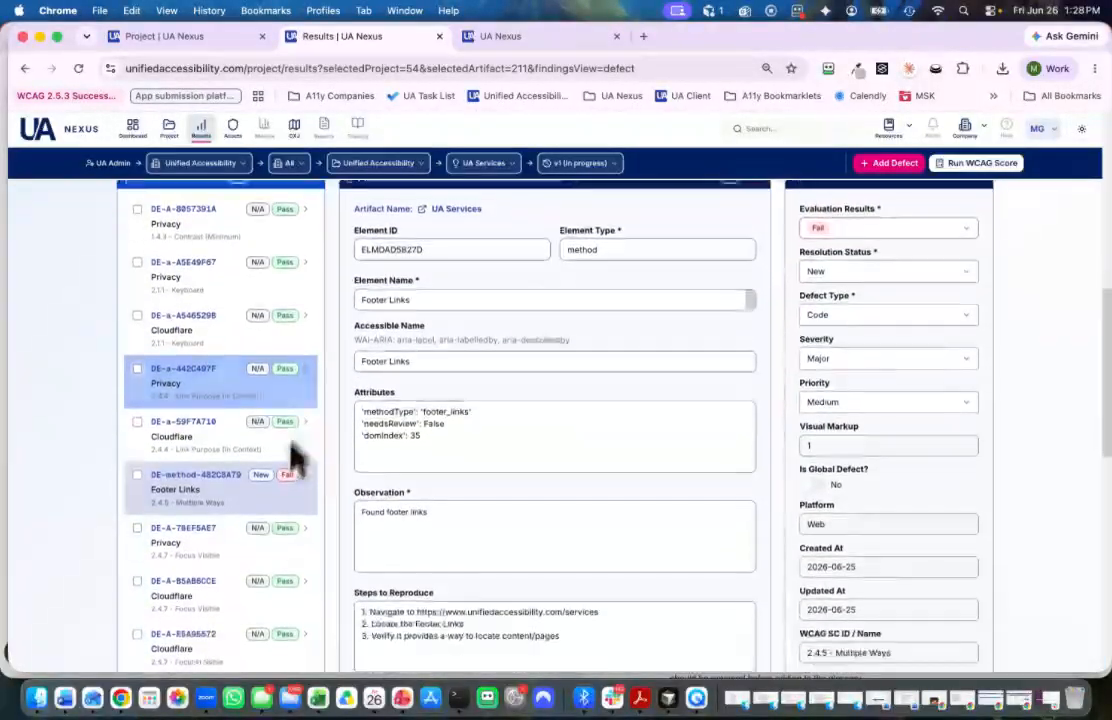
{"action": "left_click", "coordinate": [277, 623]}
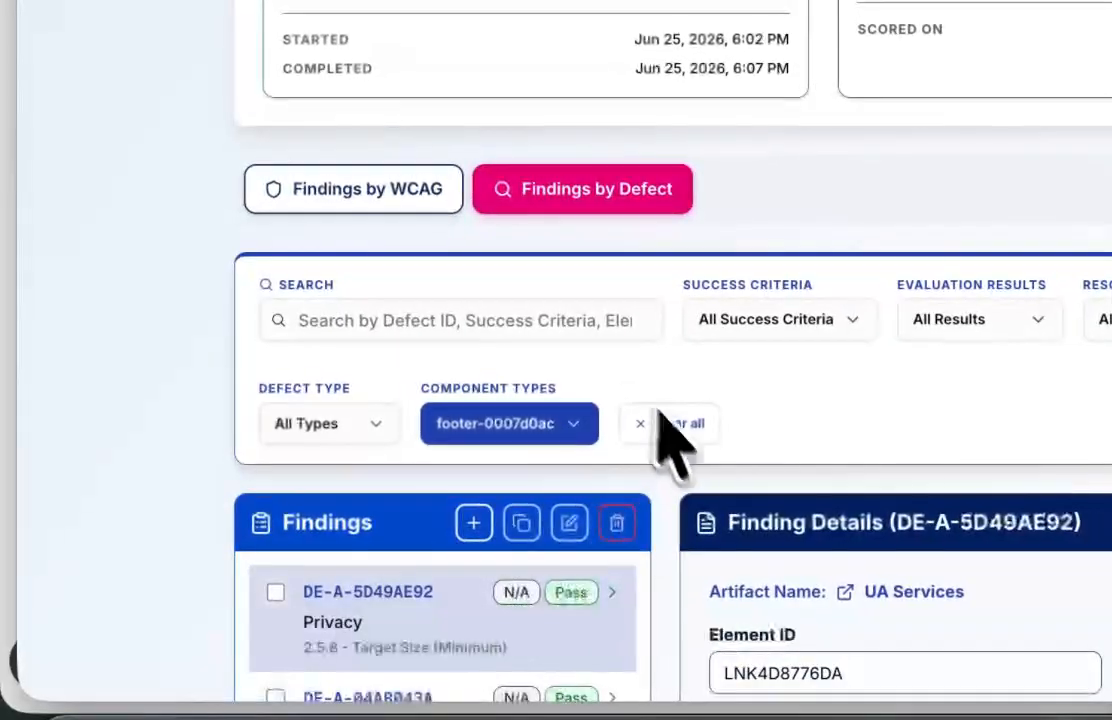
{"action": "scroll", "coordinate": [335, 551], "scroll_direction": "down", "scroll_amount": 7}
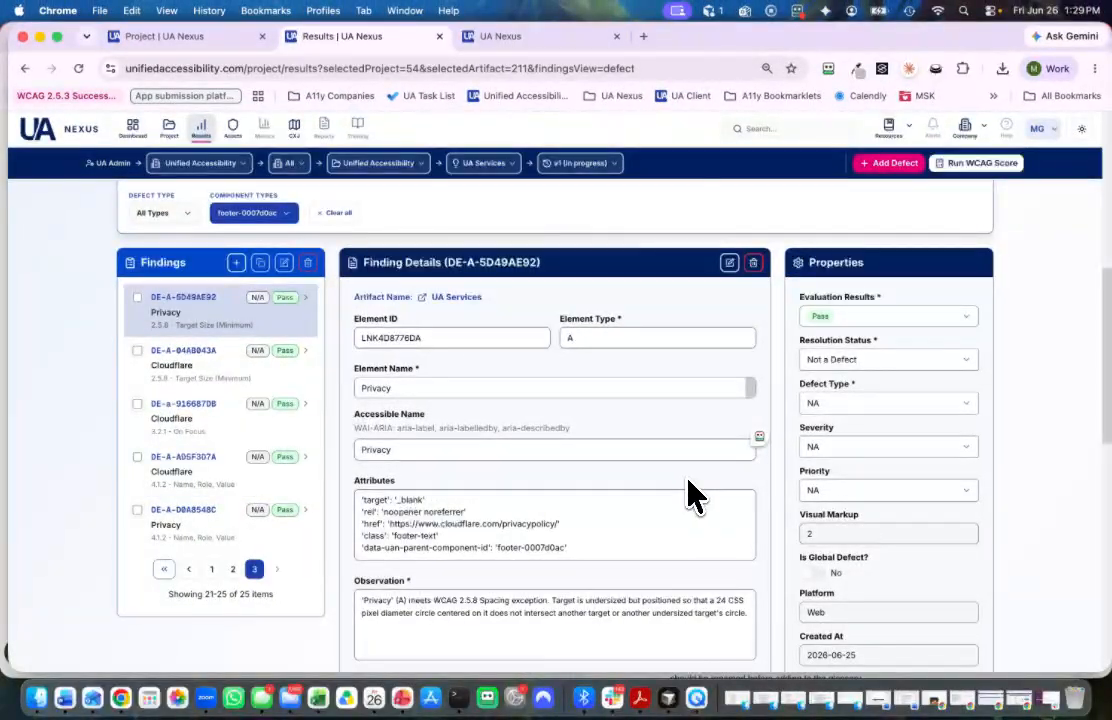
{"action": "scroll", "coordinate": [620, 503], "scroll_direction": "up", "scroll_amount": 5}
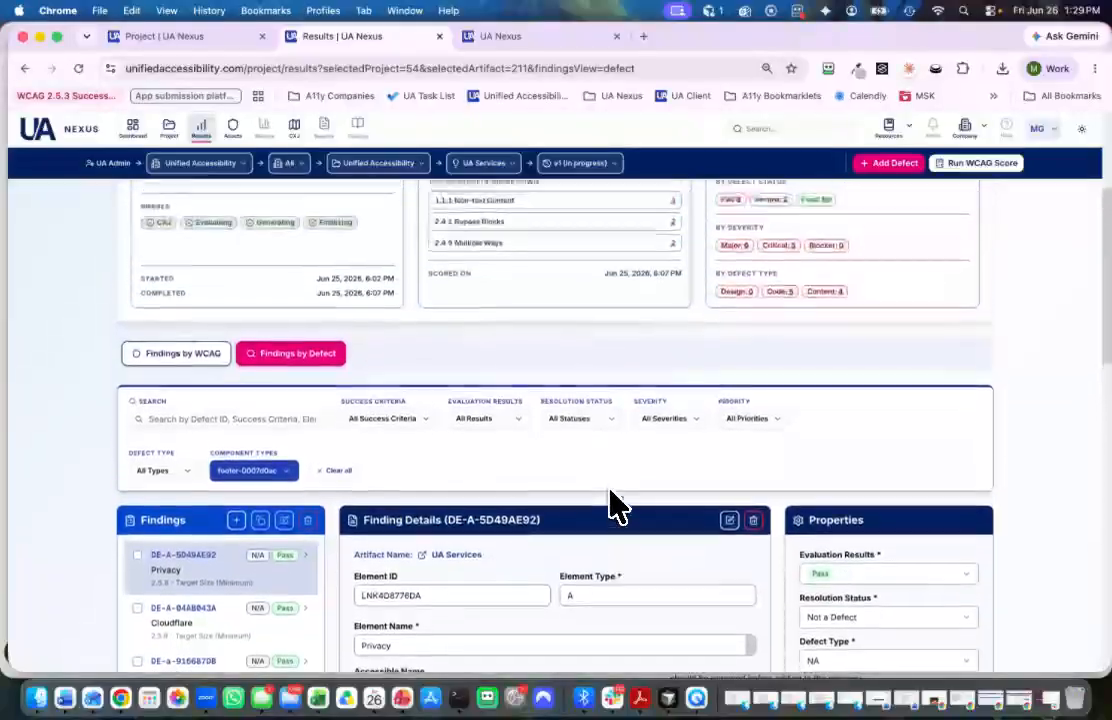
{"action": "scroll", "coordinate": [617, 505], "scroll_direction": "up", "scroll_amount": 3}
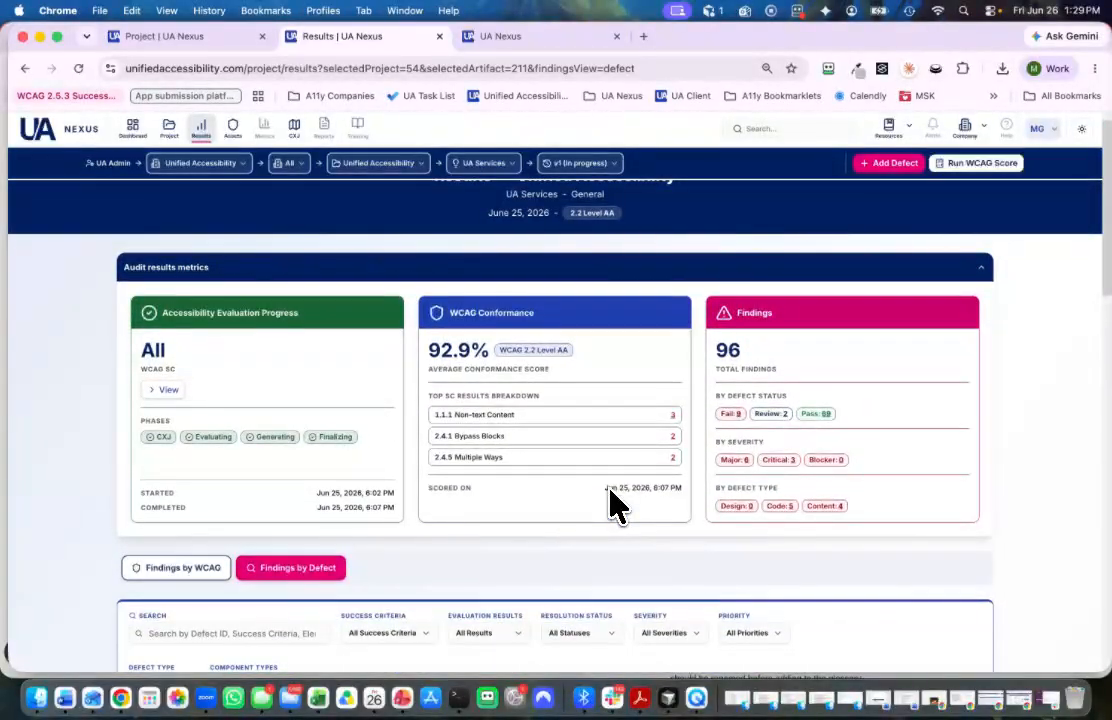
{"action": "scroll", "coordinate": [617, 505], "scroll_direction": "down", "scroll_amount": 1}
{"action": "scroll", "coordinate": [617, 505], "scroll_direction": "up", "scroll_amount": 2}
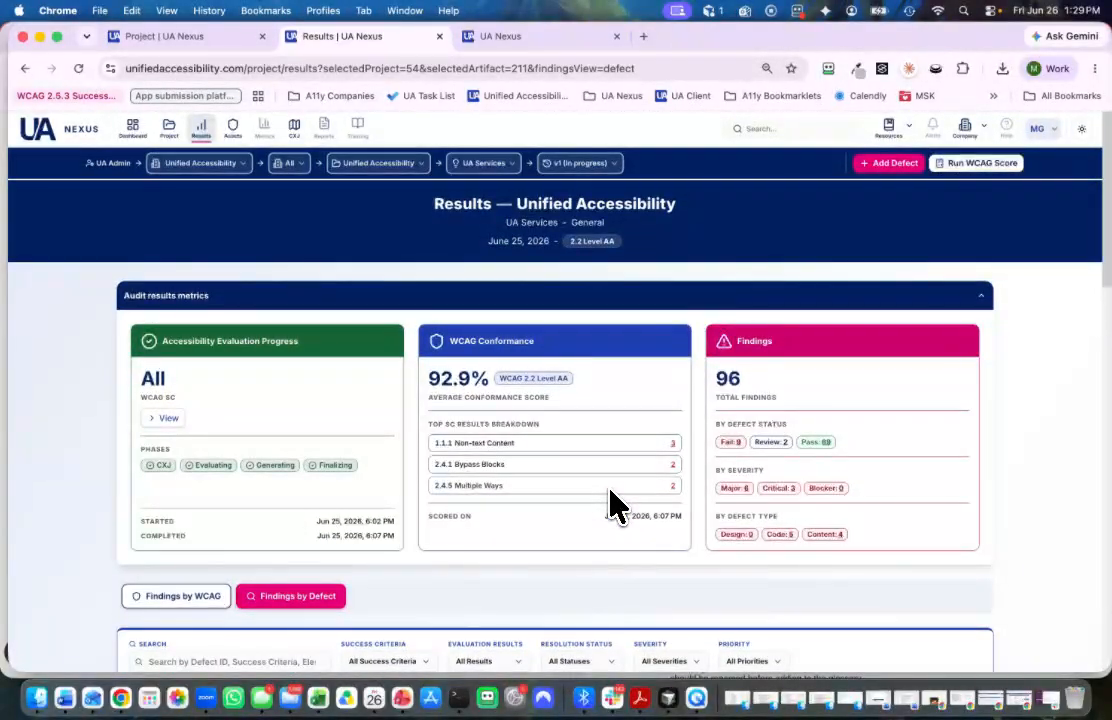